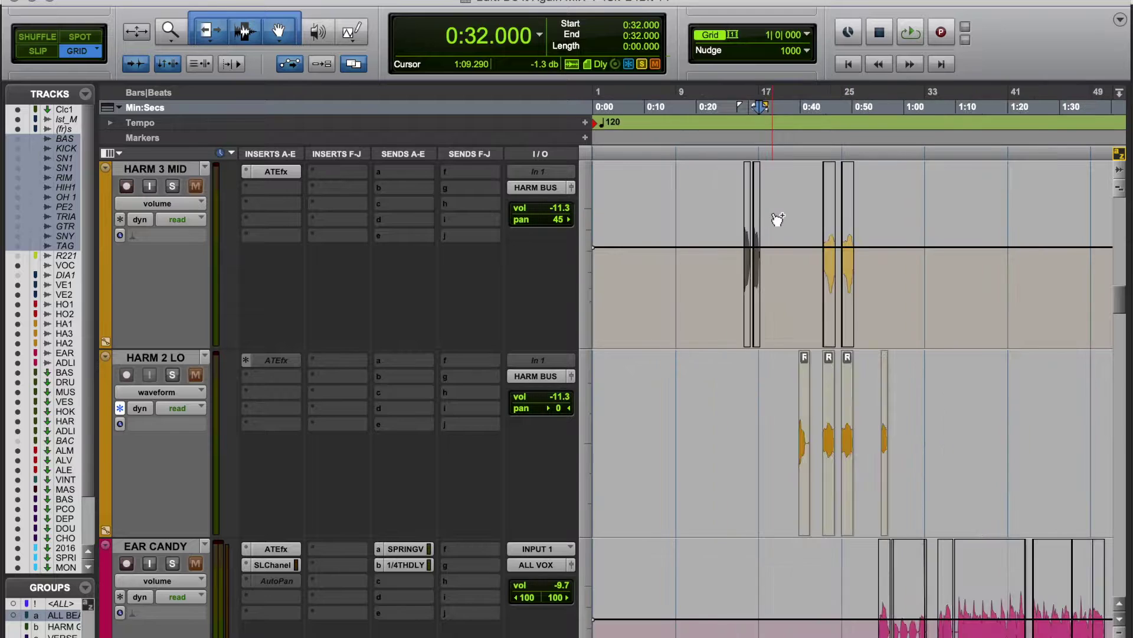
Step: Look through the harmony, ear candy, ad lib and bus tracks of the session and their routing
scroll(774, 225, left, 2)
scroll(765, 228, down, 10)
scroll(759, 227, down, 5)
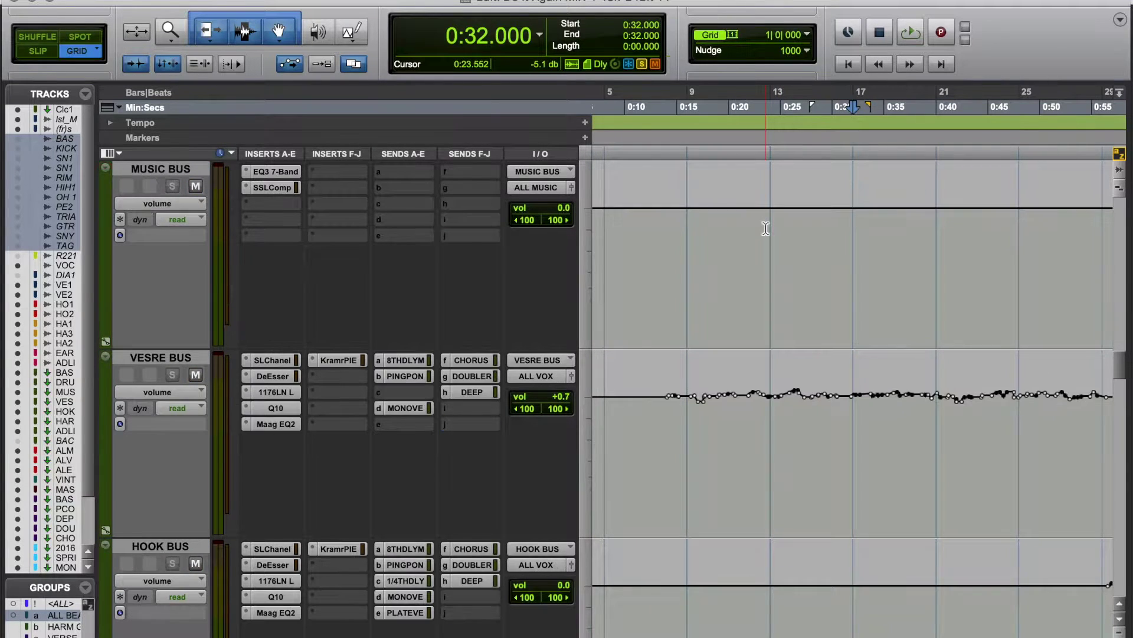
scroll(768, 230, down, 2)
scroll(805, 247, down, 5)
scroll(808, 250, up, 2)
scroll(809, 250, down, 2)
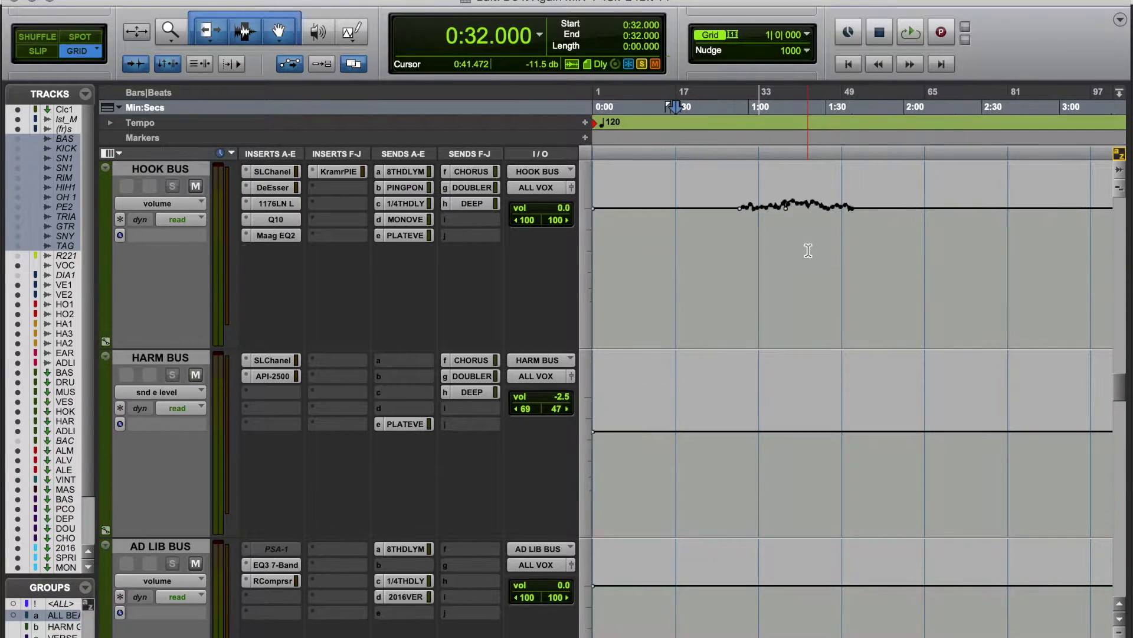
scroll(808, 250, up, 10)
scroll(808, 250, down, 7)
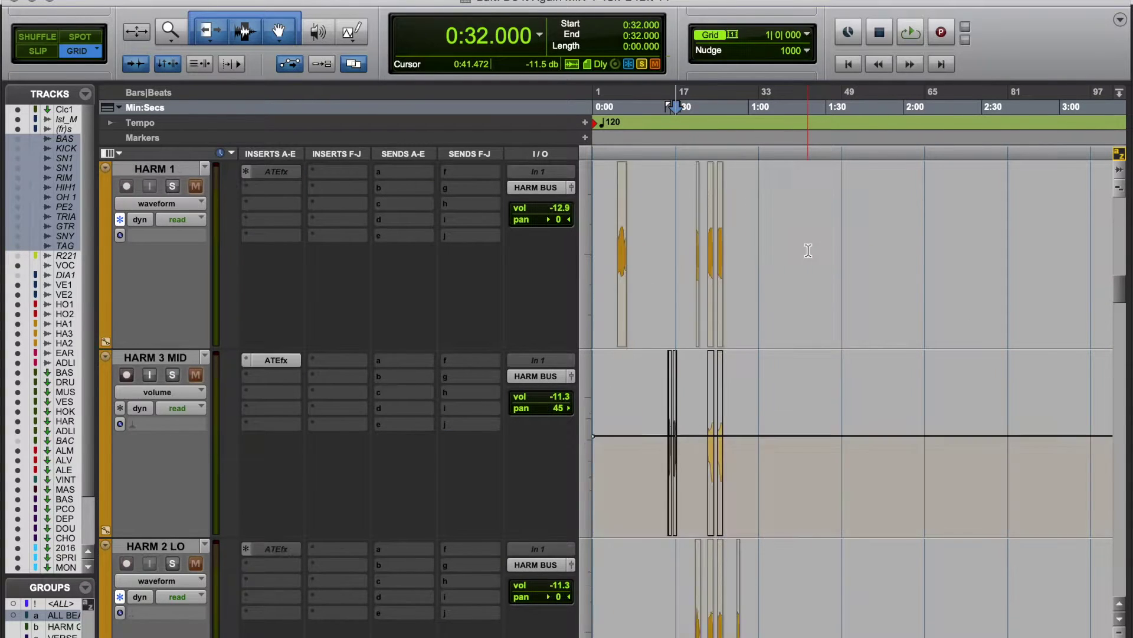
scroll(808, 250, up, 5)
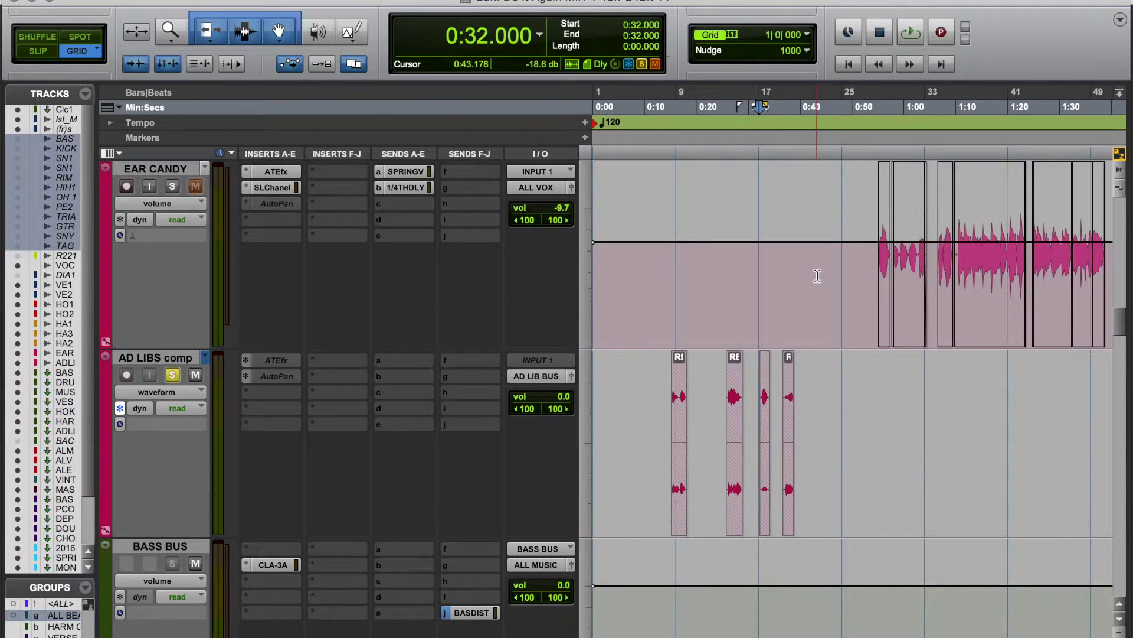
scroll(751, 367, down, 2)
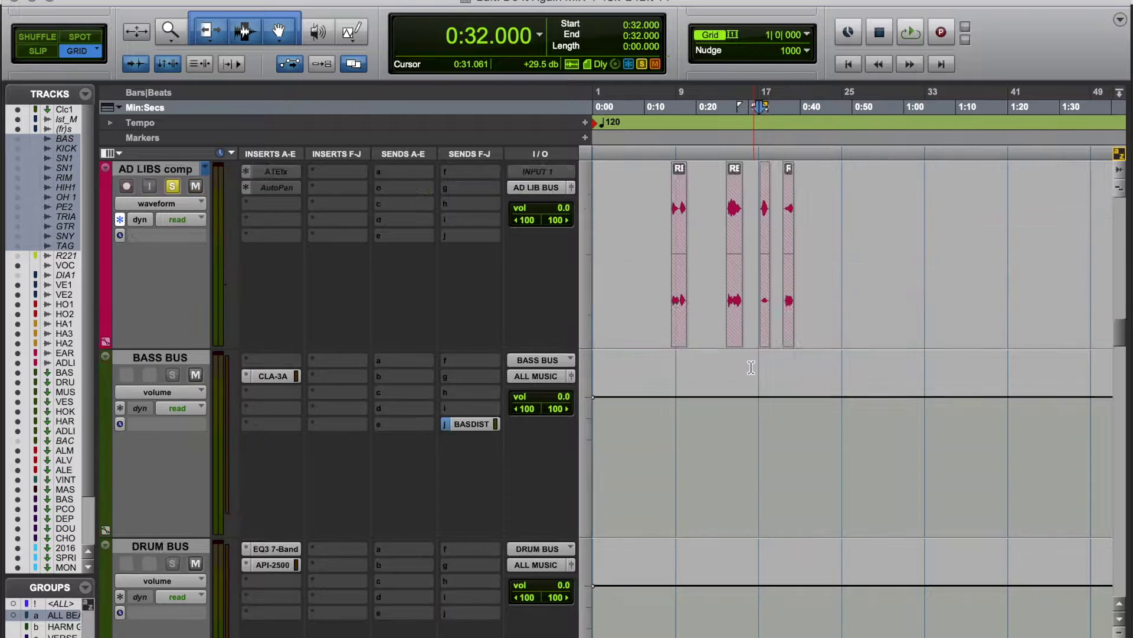
scroll(785, 283, up, 3)
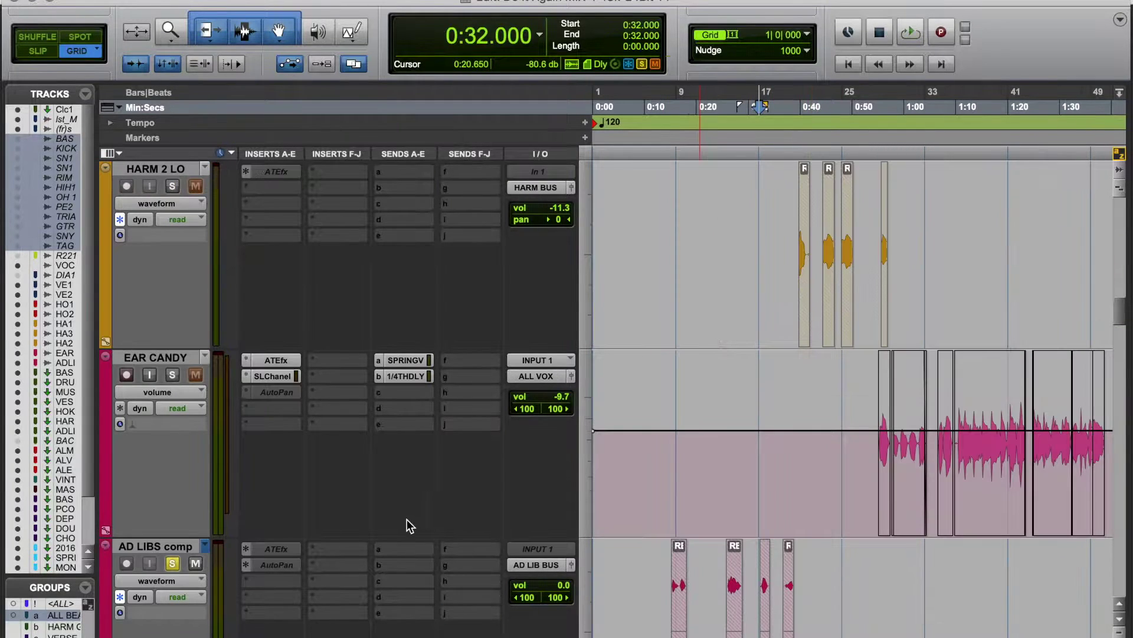
Step: Select the AD LIBS comp track and place the edit cursor at 0:16 on it
click(198, 546)
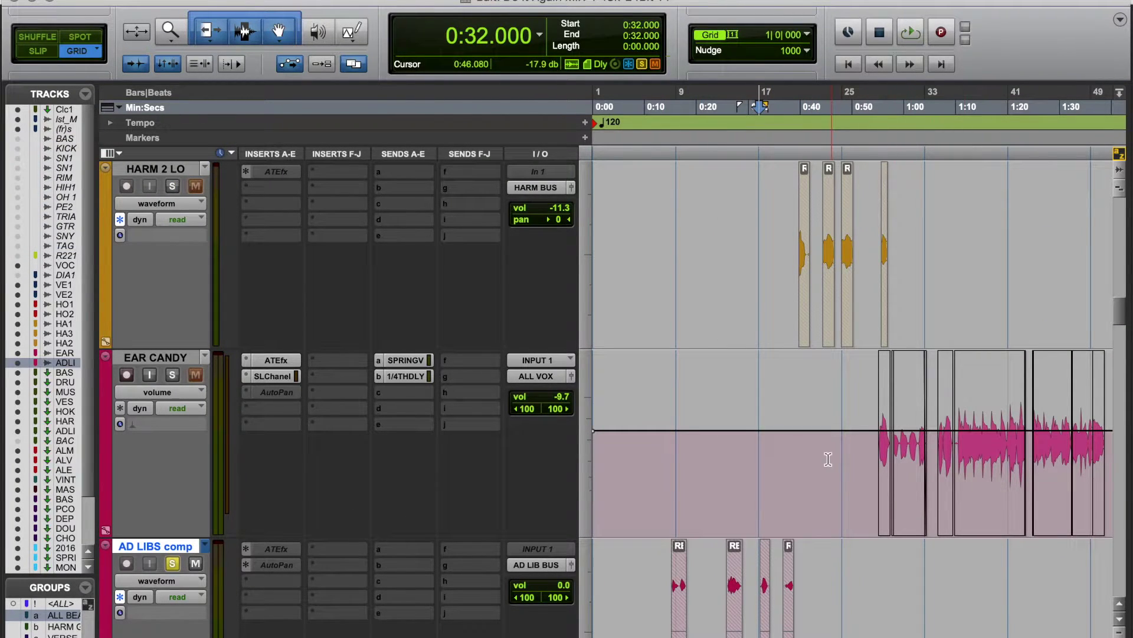
click(672, 555)
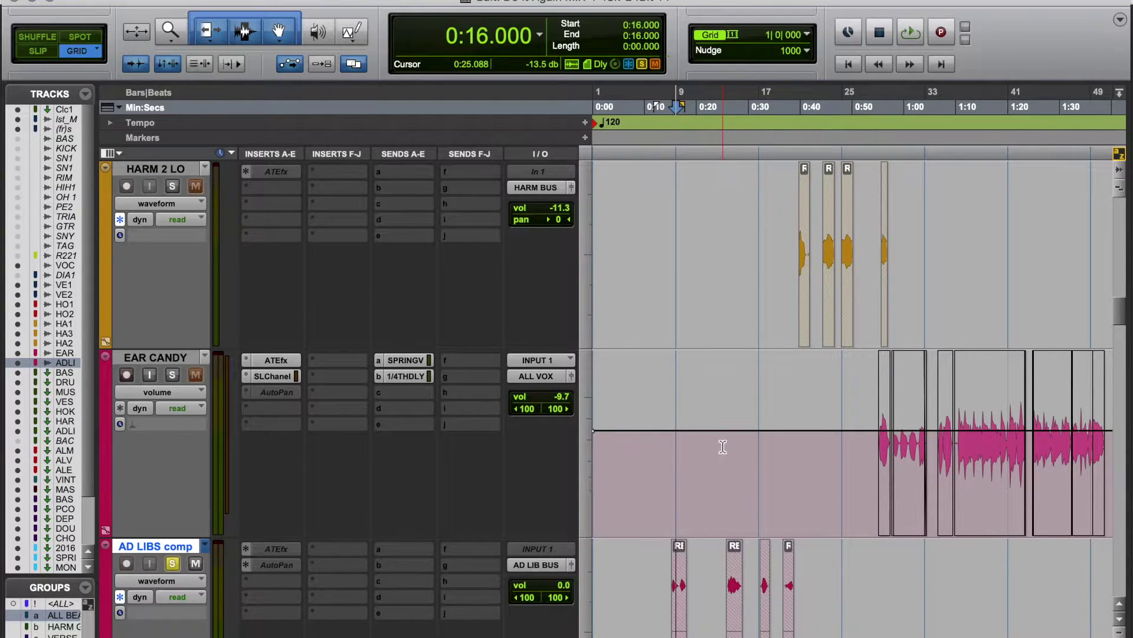
scroll(728, 451, down, 5)
scroll(723, 446, up, 5)
scroll(722, 447, down, 3)
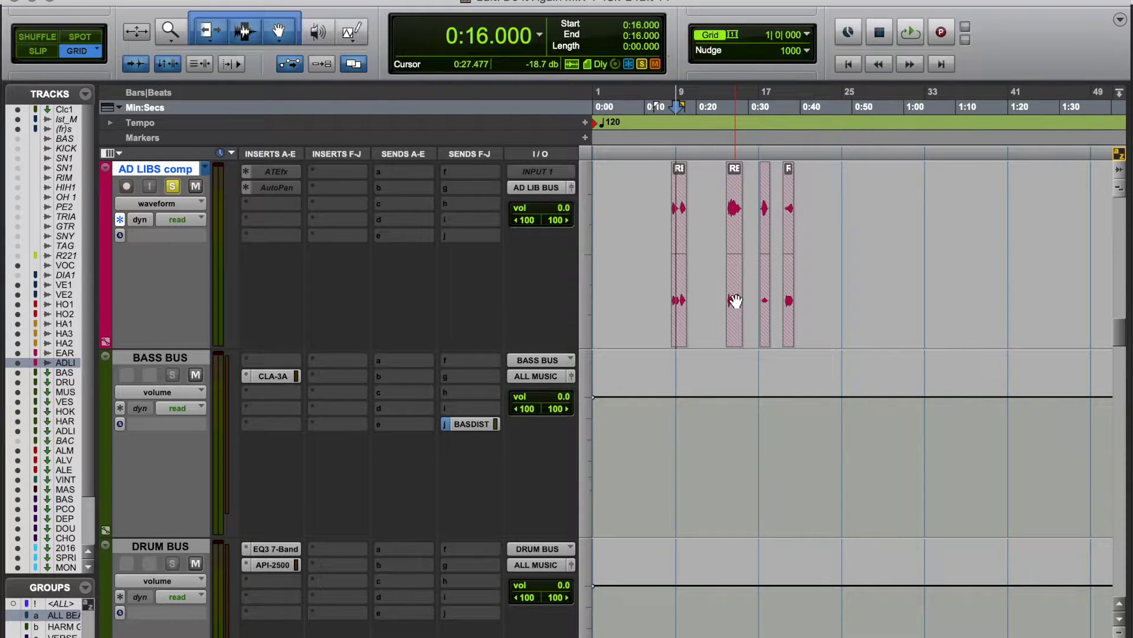
Step: Review the vocal, music and effects bus tracks with their inserts and sends
scroll(726, 291, down, 5)
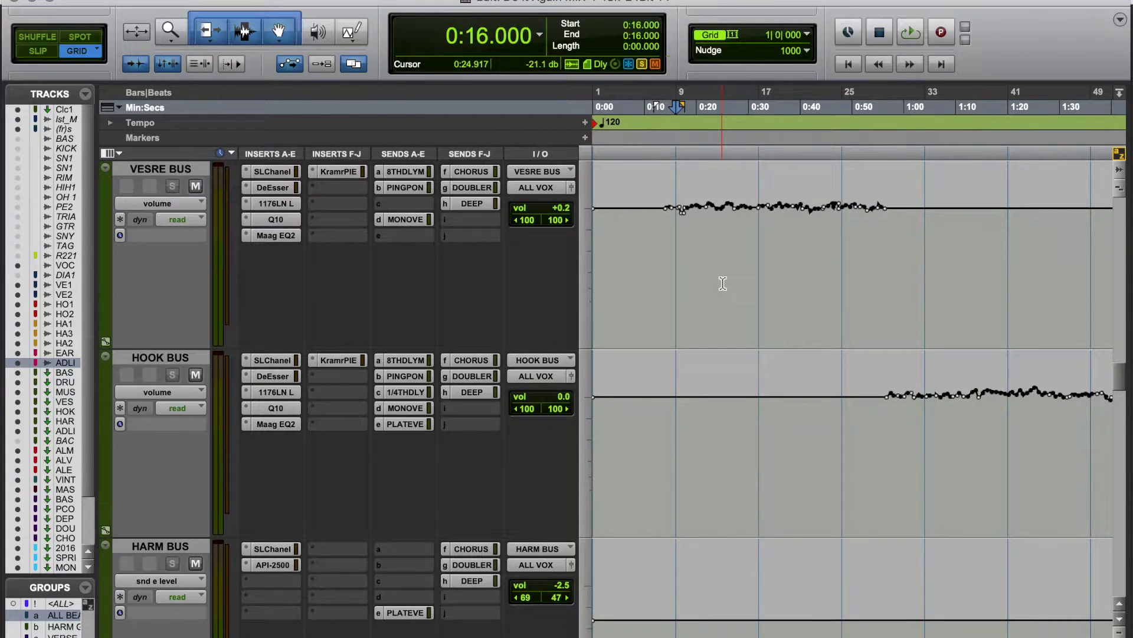
scroll(723, 286, down, 3)
click(724, 284)
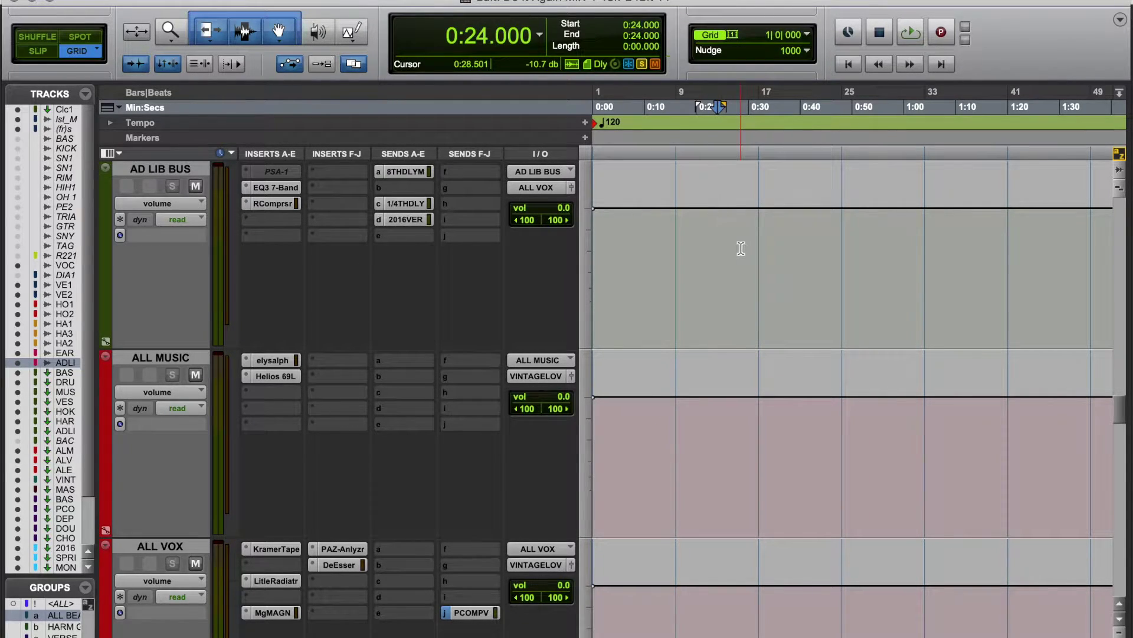
scroll(734, 341, down, 3)
scroll(735, 341, down, 15)
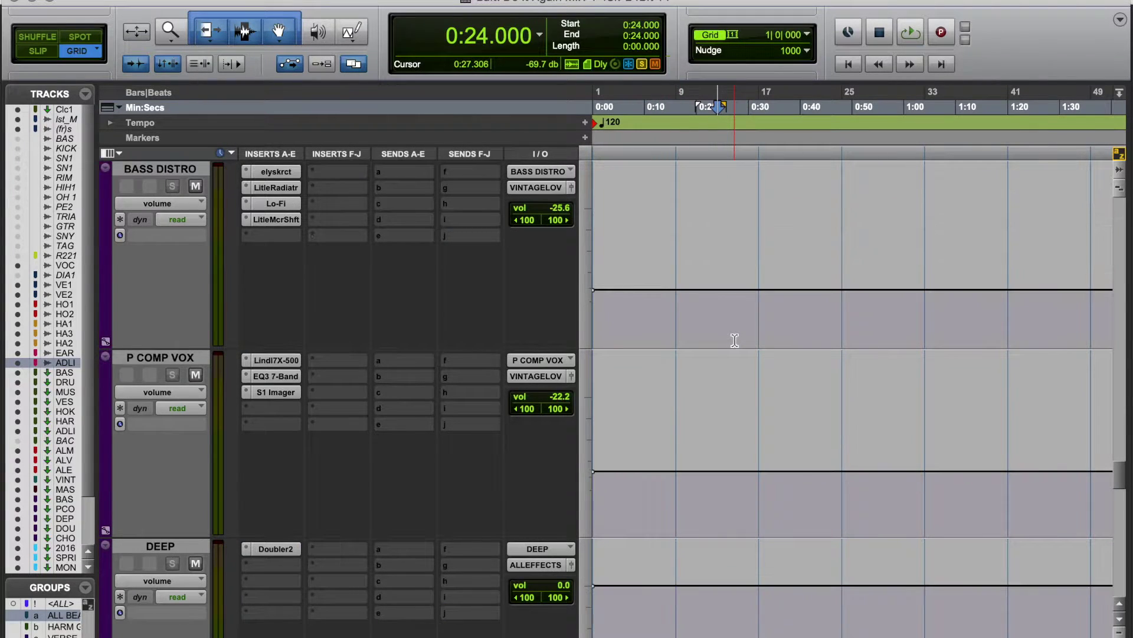
scroll(735, 340, up, 20)
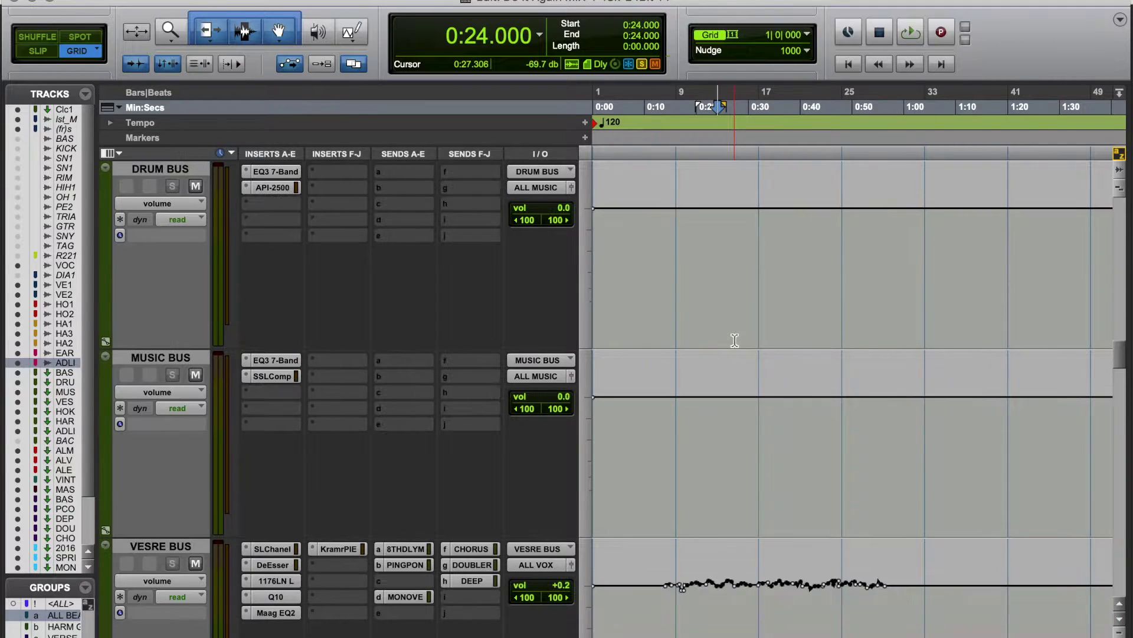
scroll(734, 341, down, 3)
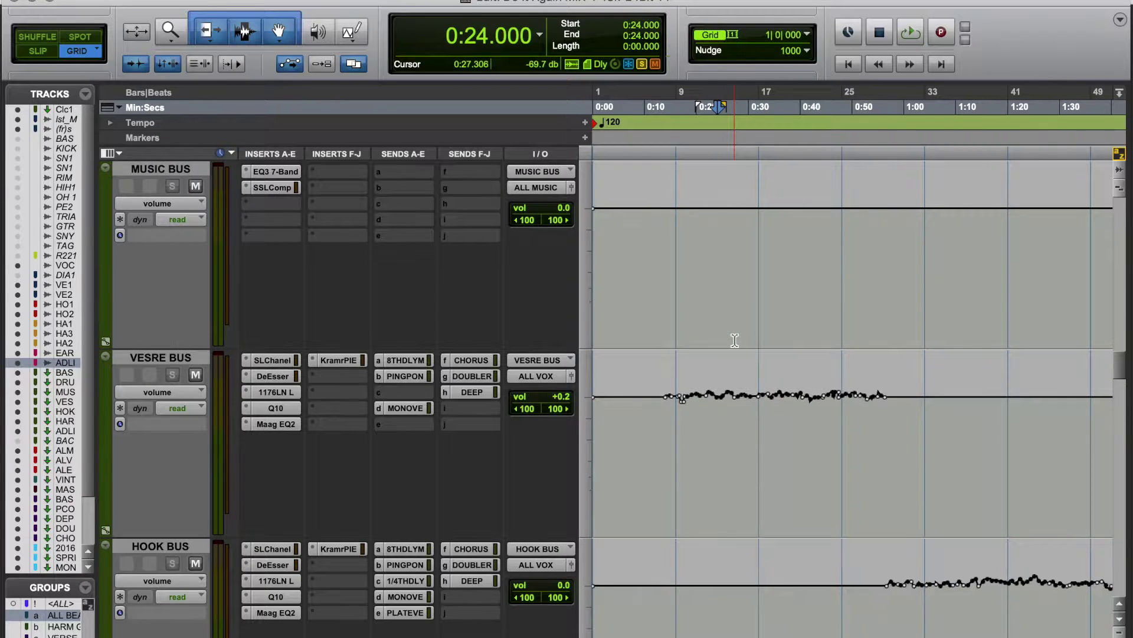
Step: Place the edit cursor at 0:14 on the AD LIBS comp track and zoom in on its clips in the timeline
click(666, 412)
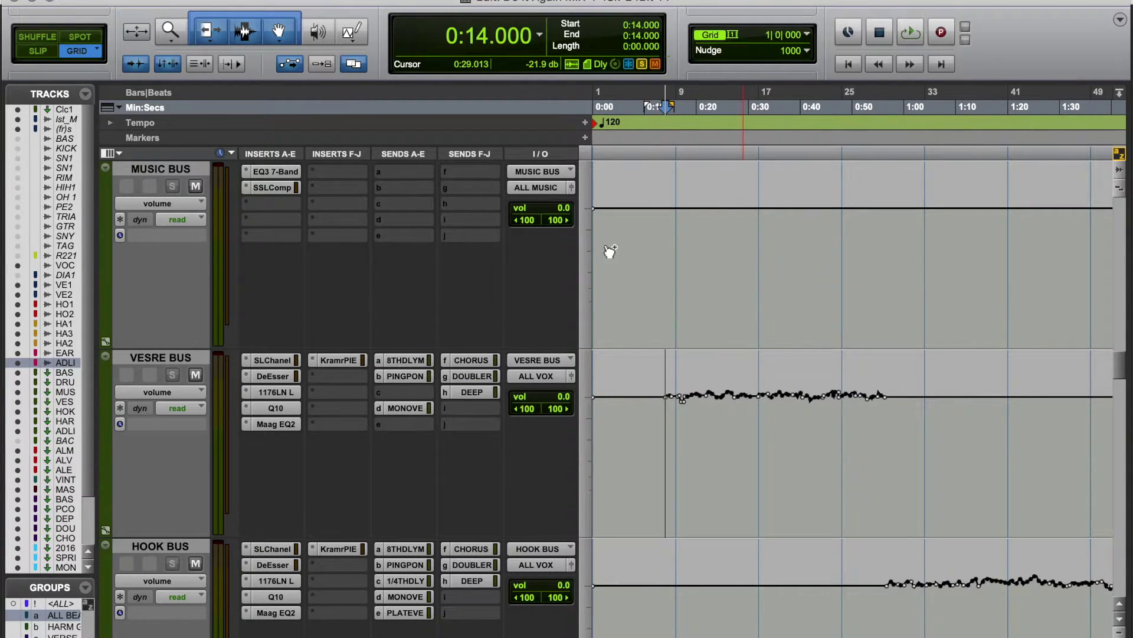
scroll(812, 278, down, 3)
key(Tab)
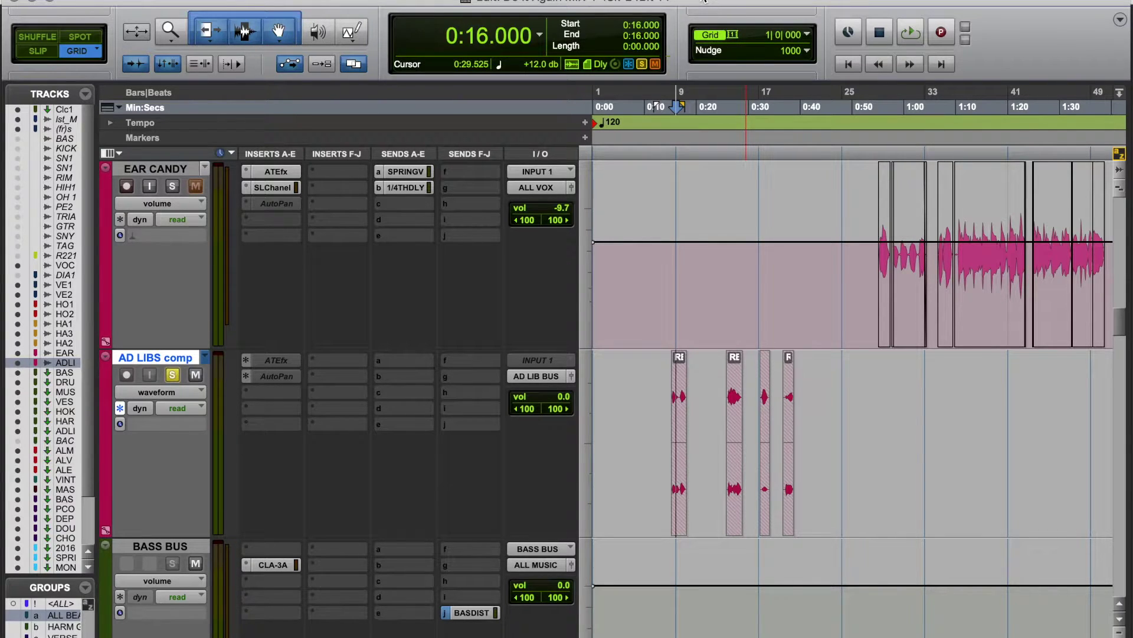
click(664, 389)
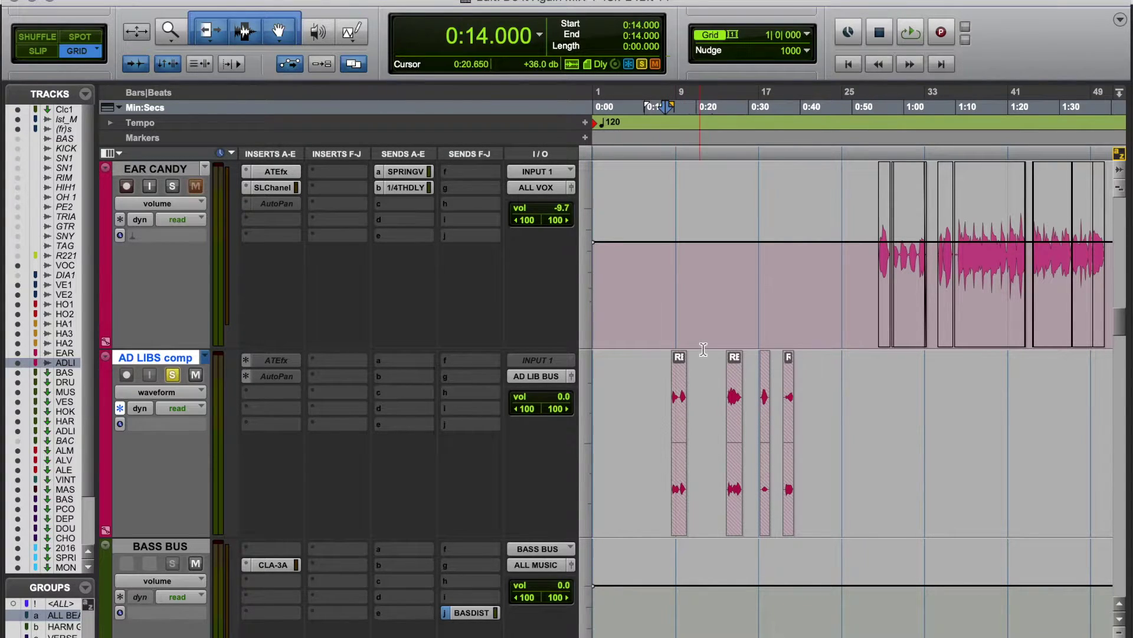
key(t)
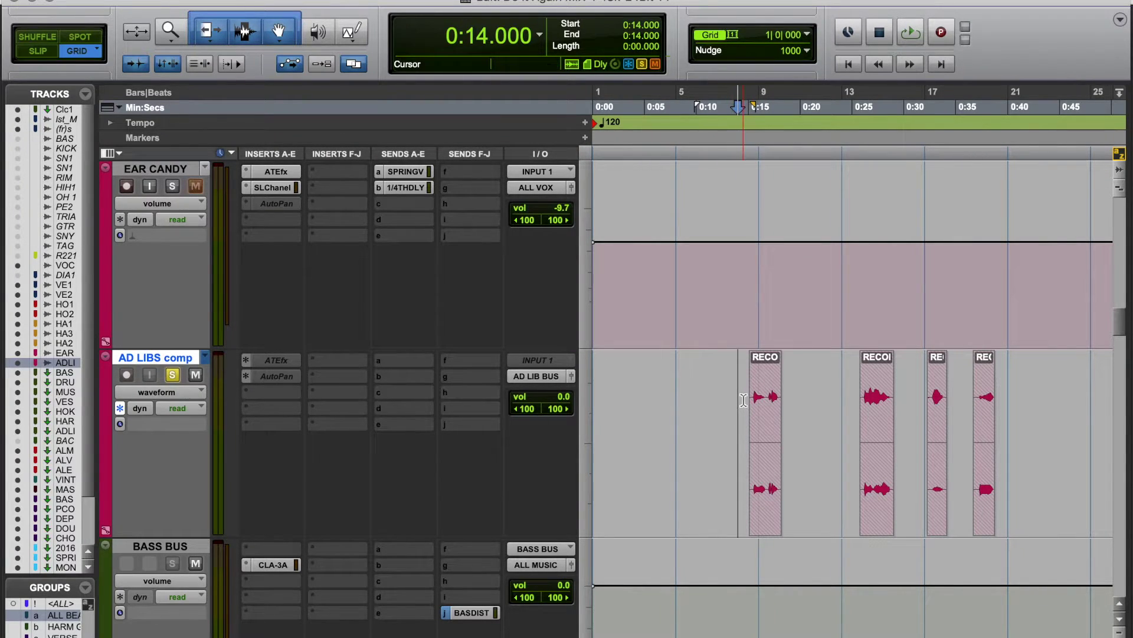
scroll(744, 413, right, 3)
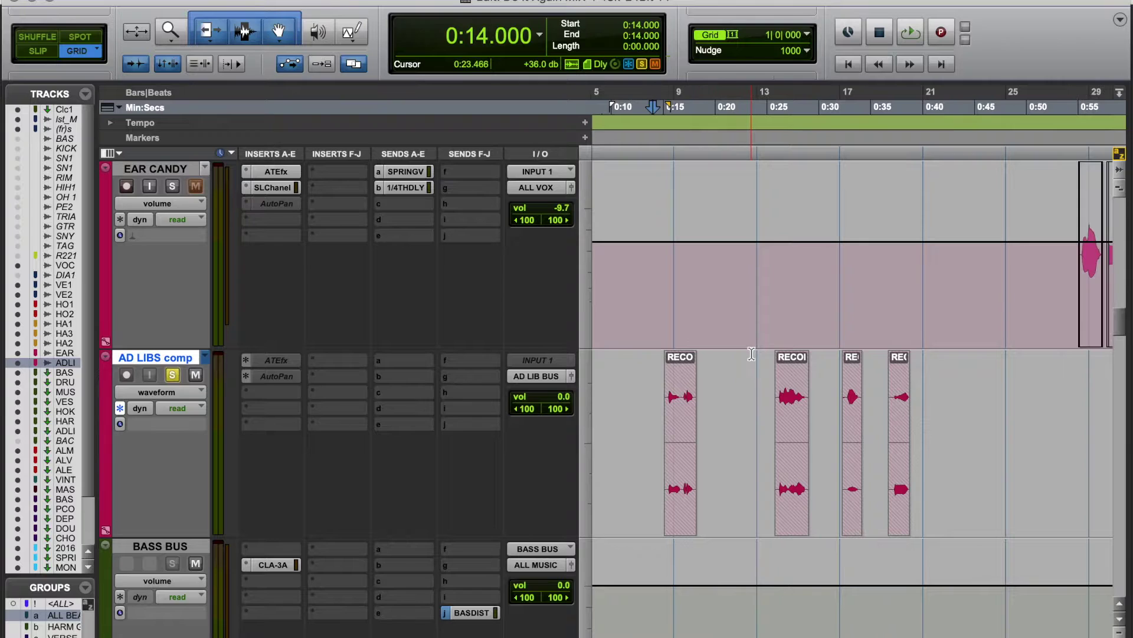
scroll(651, 406, left, 3)
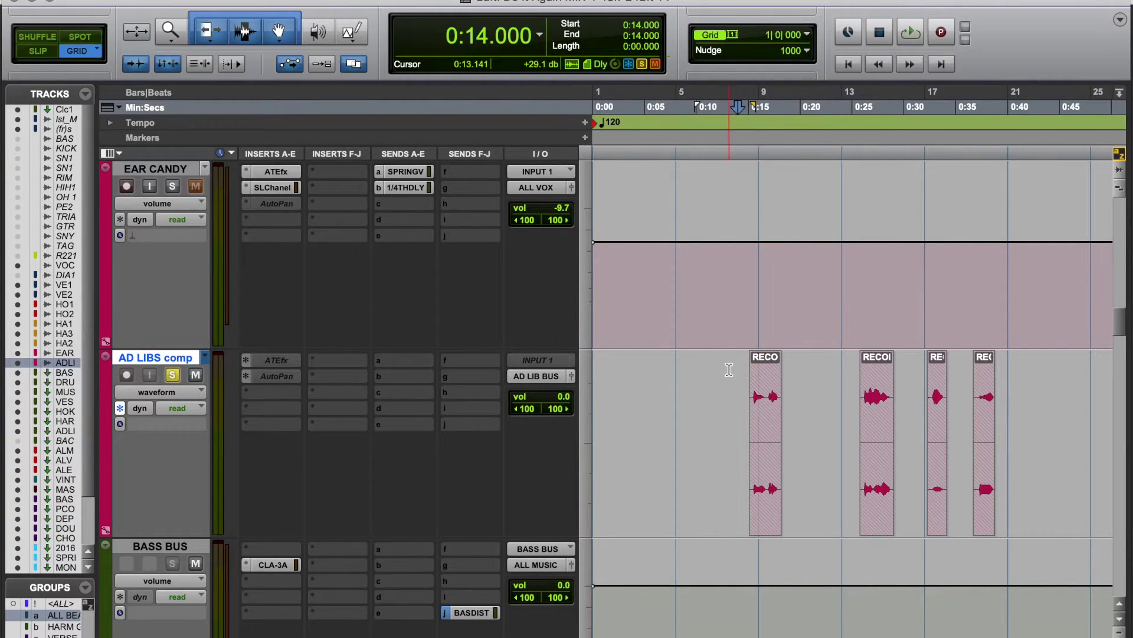
Step: Review the vocal run, verse, hook and harmony tracks above the ad libs
scroll(729, 369, up, 5)
scroll(729, 369, up, 10)
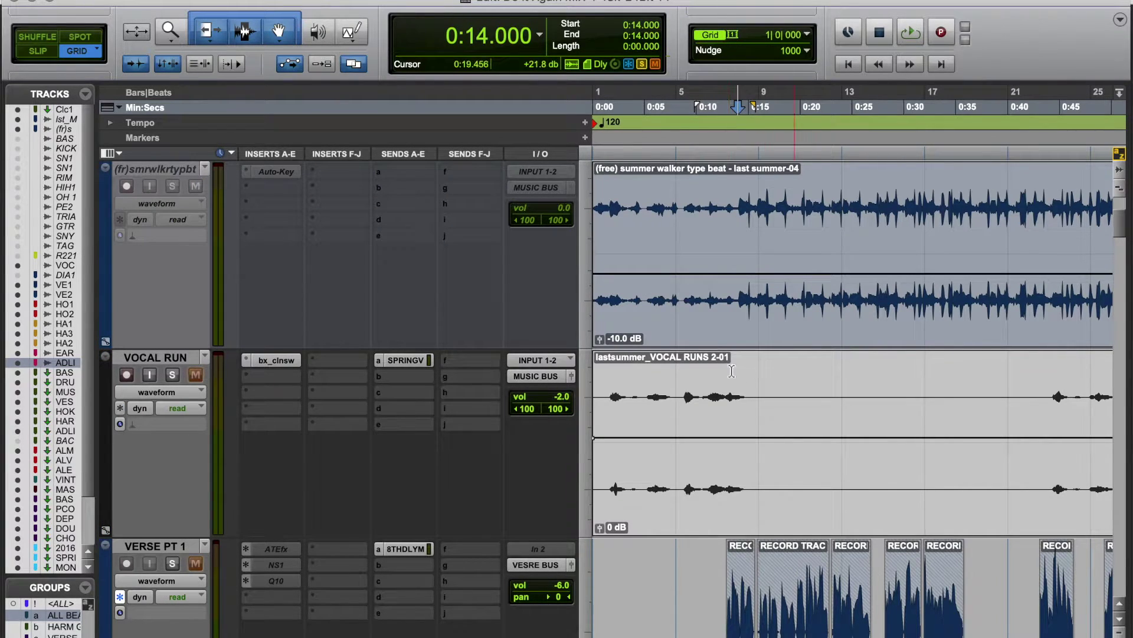
scroll(735, 410, down, 2)
scroll(724, 399, down, 4)
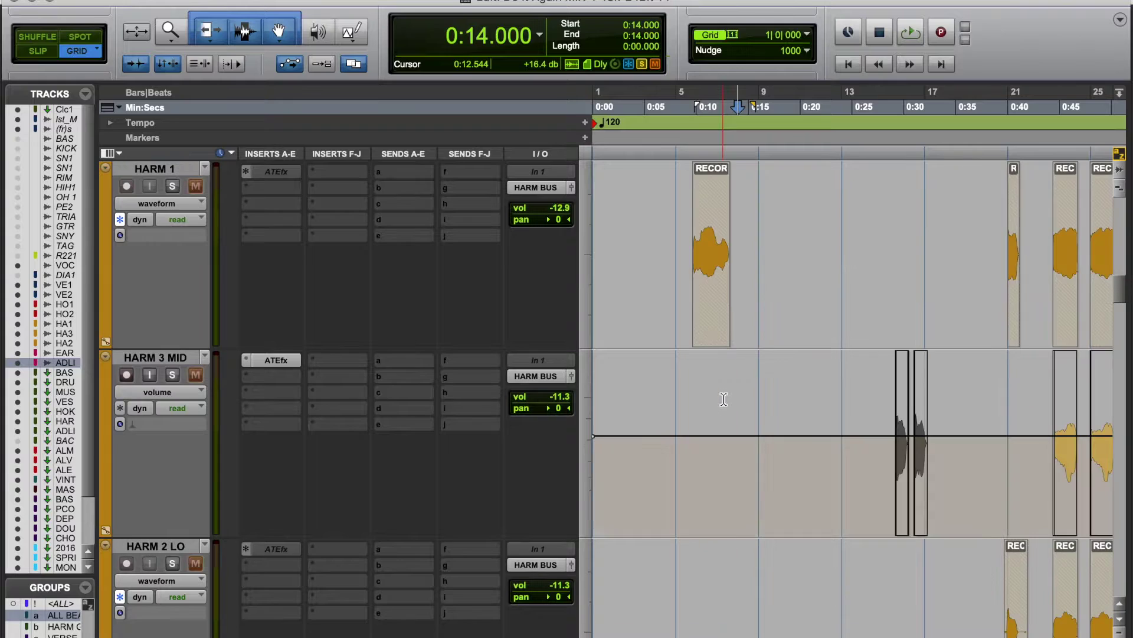
scroll(726, 402, up, 2)
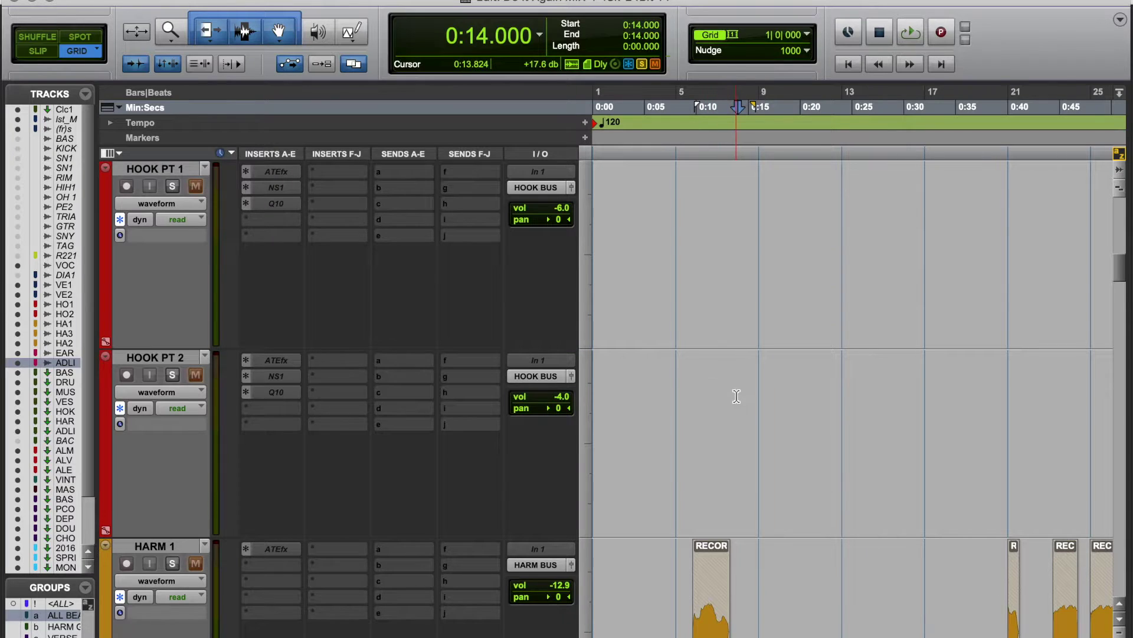
scroll(736, 396, down, 6)
scroll(755, 285, up, 1)
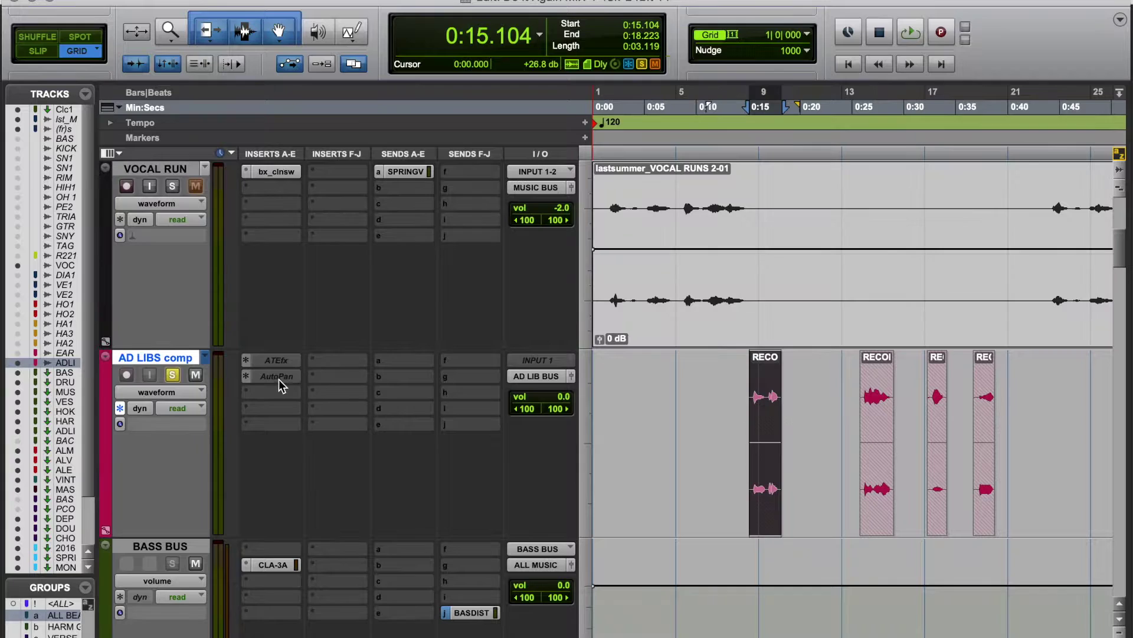
Step: Check the AutoPan insert on the AD LIBS comp track, close it and place the edit cursor at 0:14
click(278, 378)
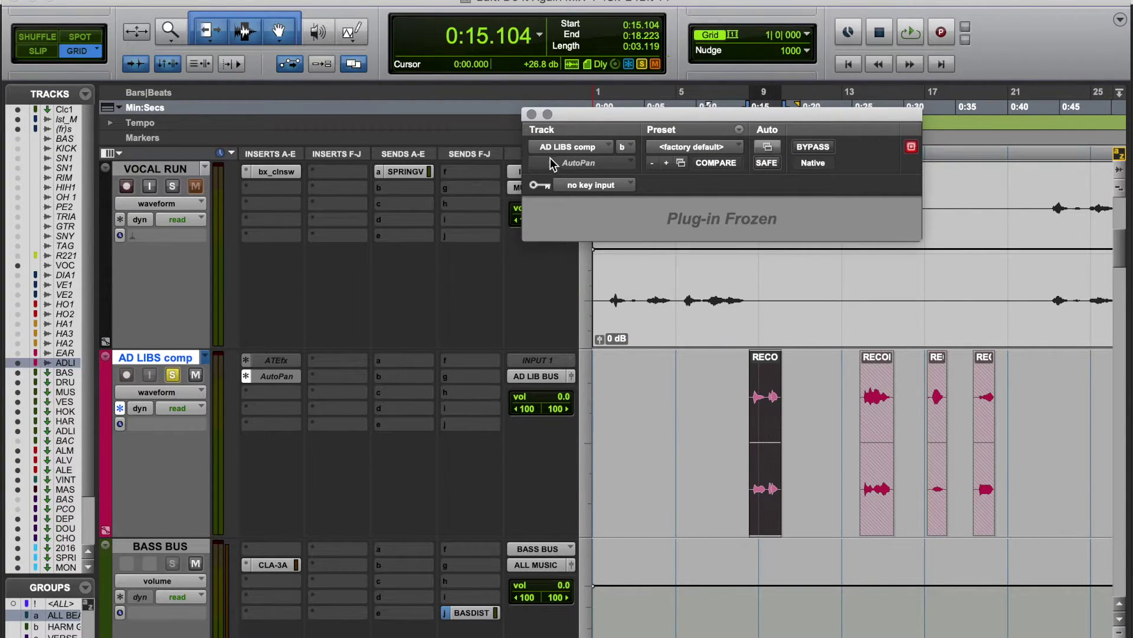
click(531, 115)
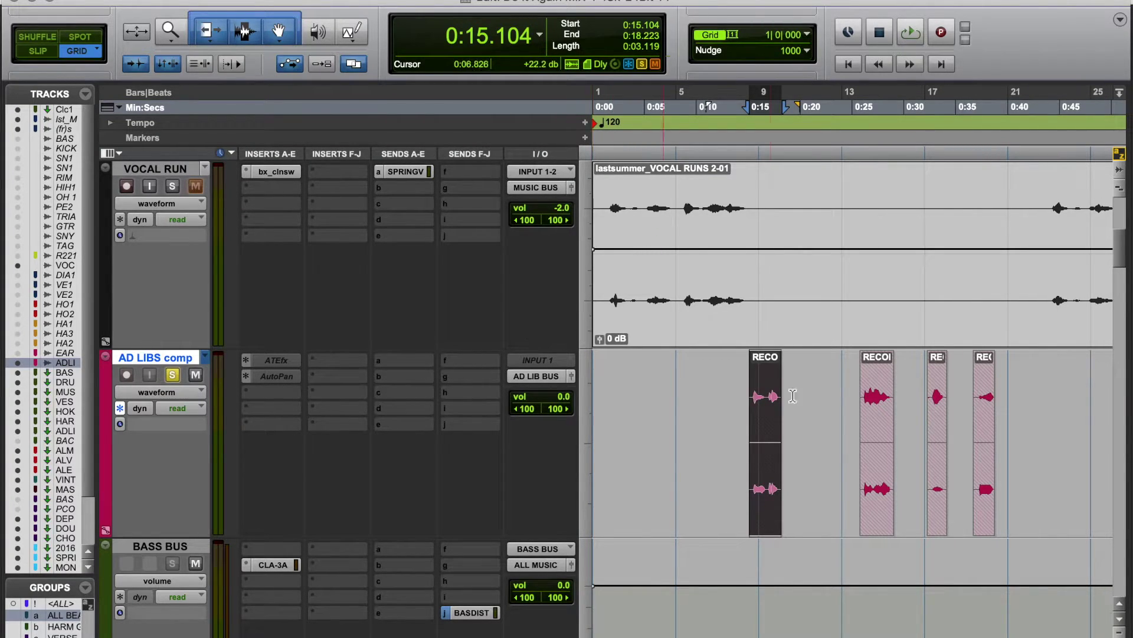
click(744, 396)
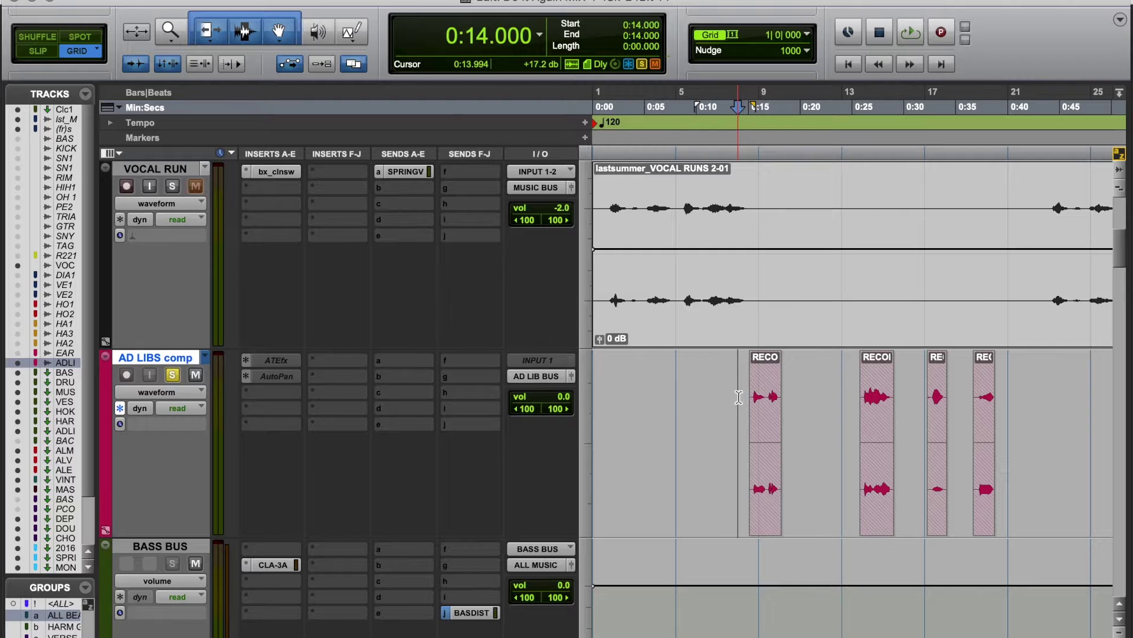
Step: Open the EQ3 7-Band insert on the AD LIB BUS track
scroll(749, 396, down, 4)
scroll(748, 396, up, 4)
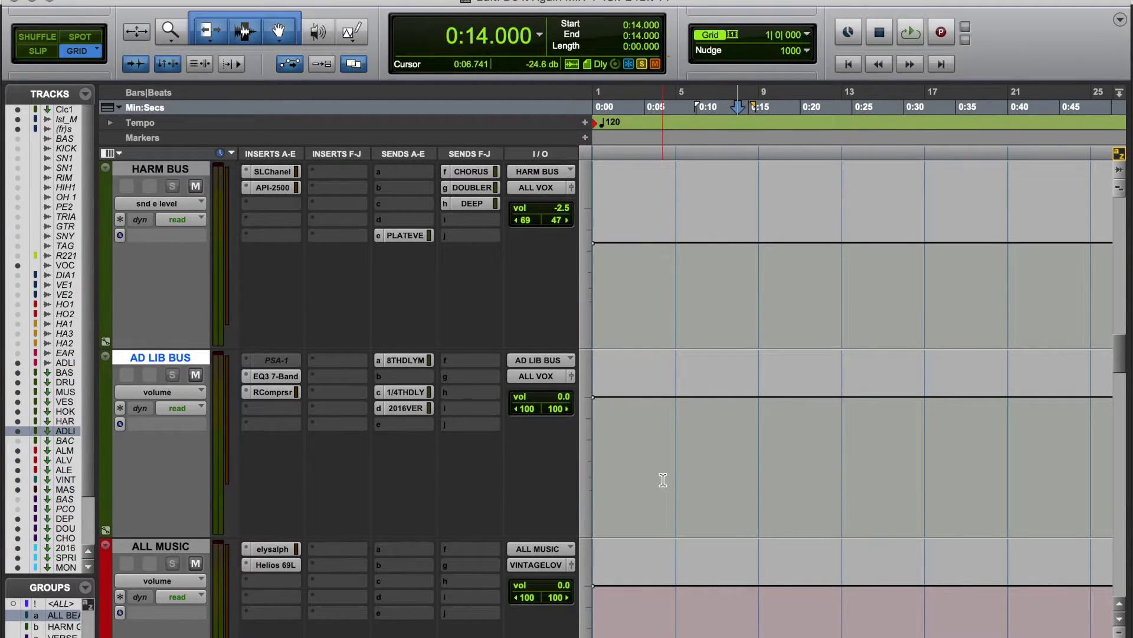
click(283, 376)
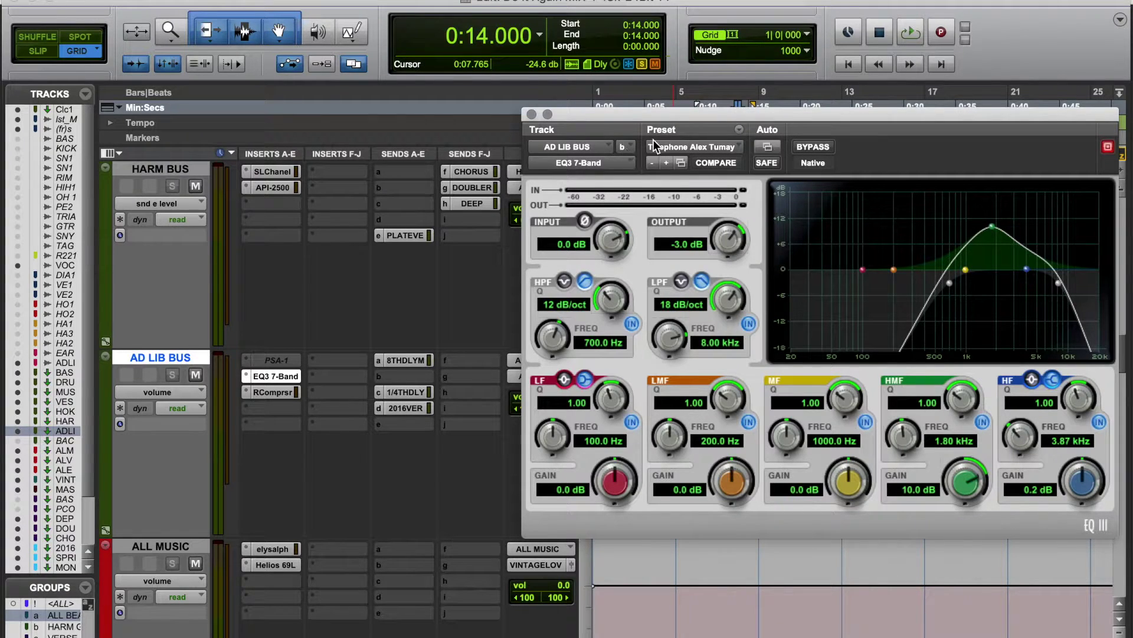
Step: Load the Telephone 2 - 7 Band preset from the Special Effects presets into the AD LIB BUS equalizer
click(720, 147)
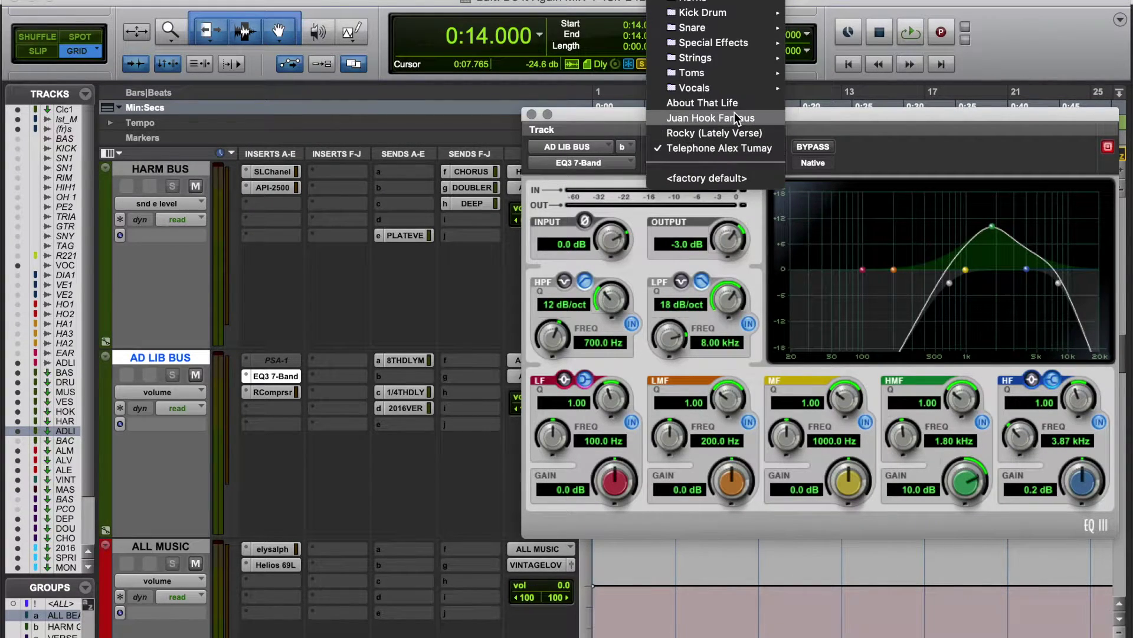
mouse_move(745, 50)
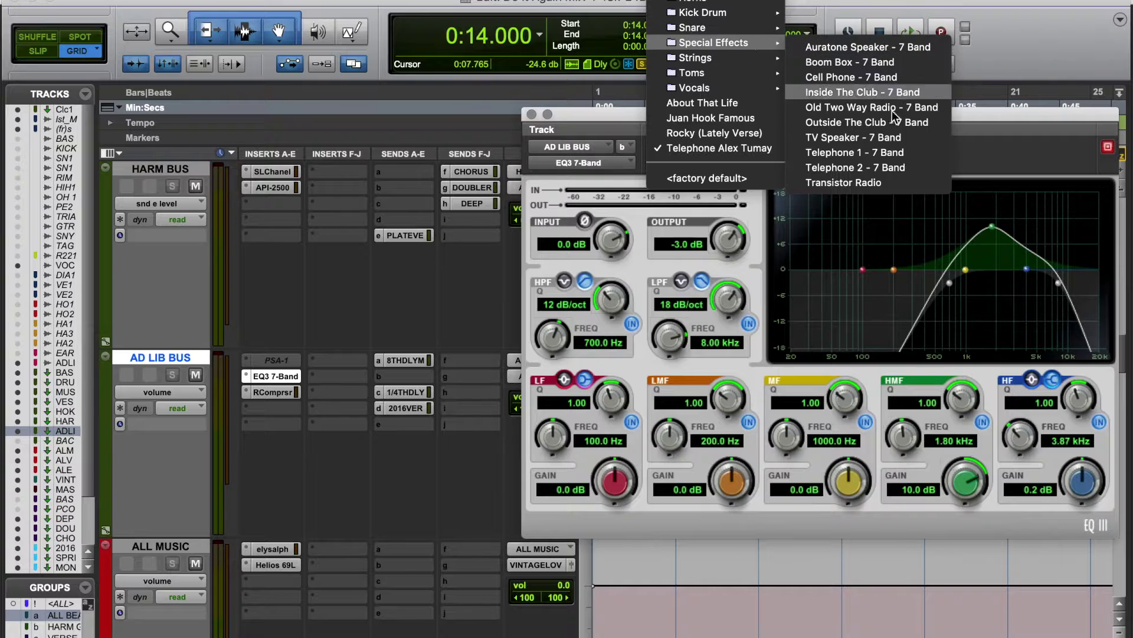
click(885, 168)
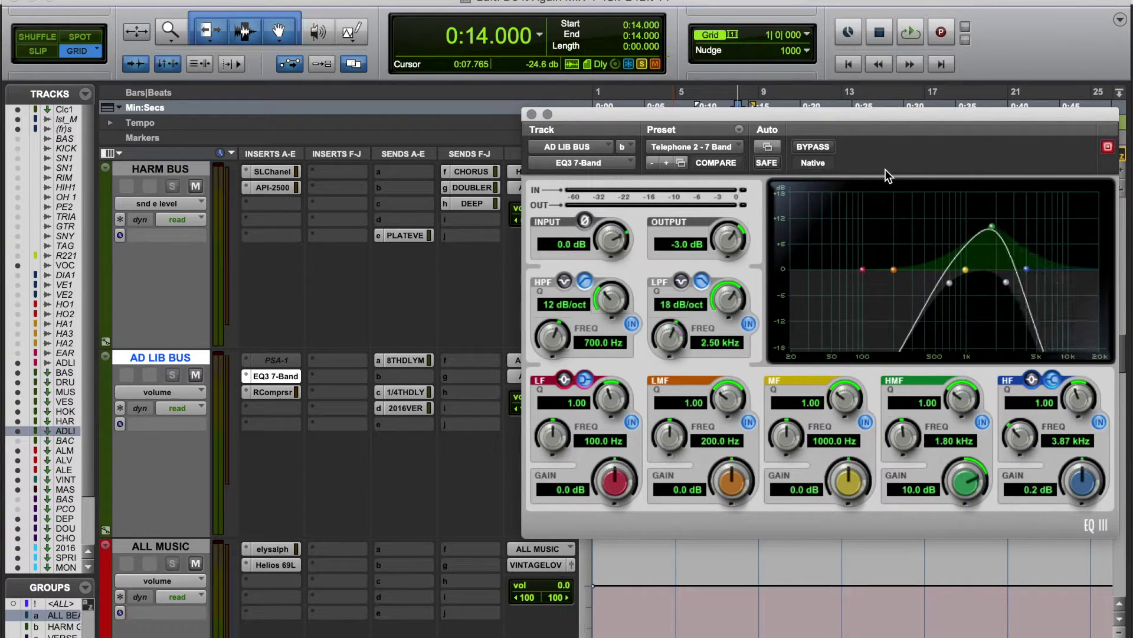
Step: Load the Telephone 1 - 7 Band preset from the Special Effects presets into the AD LIB BUS equalizer
click(718, 146)
mouse_move(738, 155)
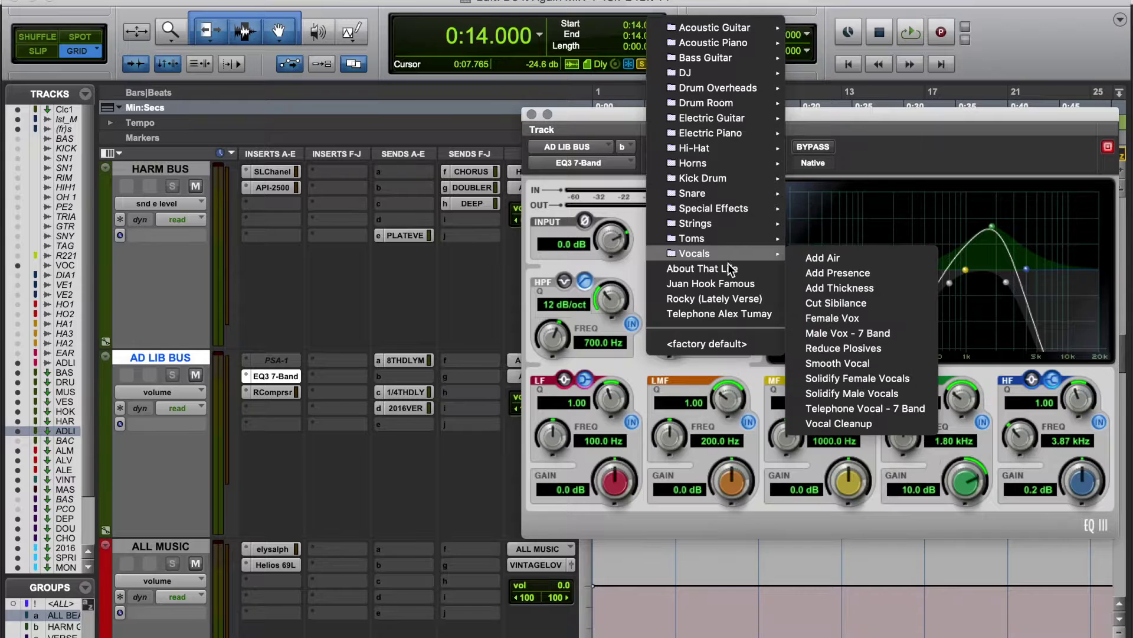
mouse_move(736, 236)
mouse_move(732, 208)
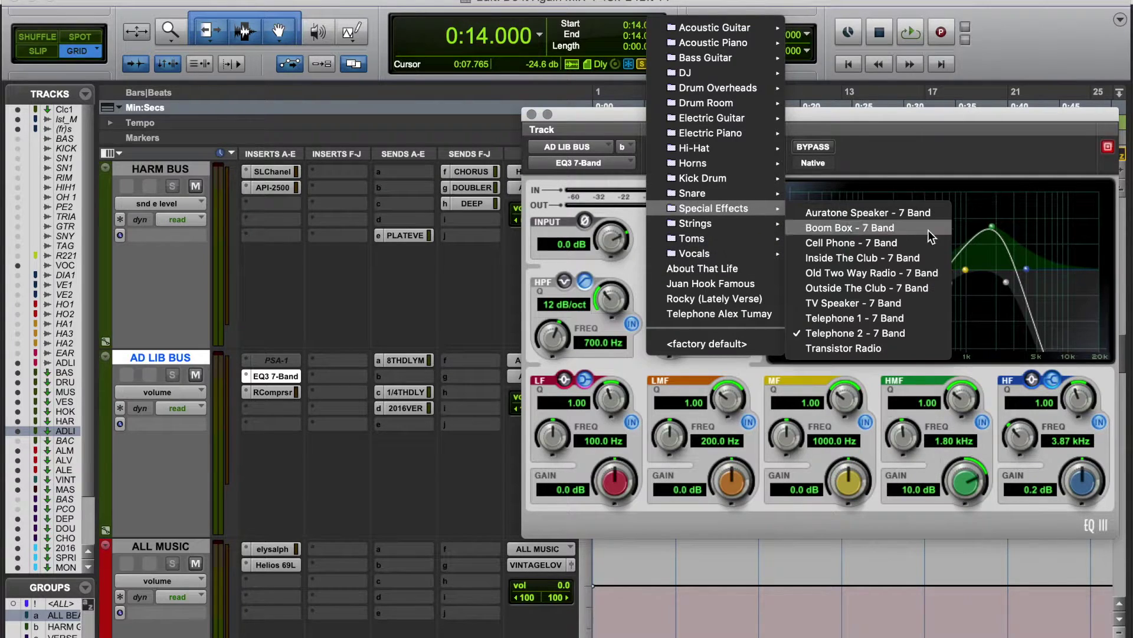
click(890, 320)
Step: Browse the Vocals presets for the AD LIB BUS equalizer and audition the track from 0:14 with Telephone 1 - 7 Band
click(717, 146)
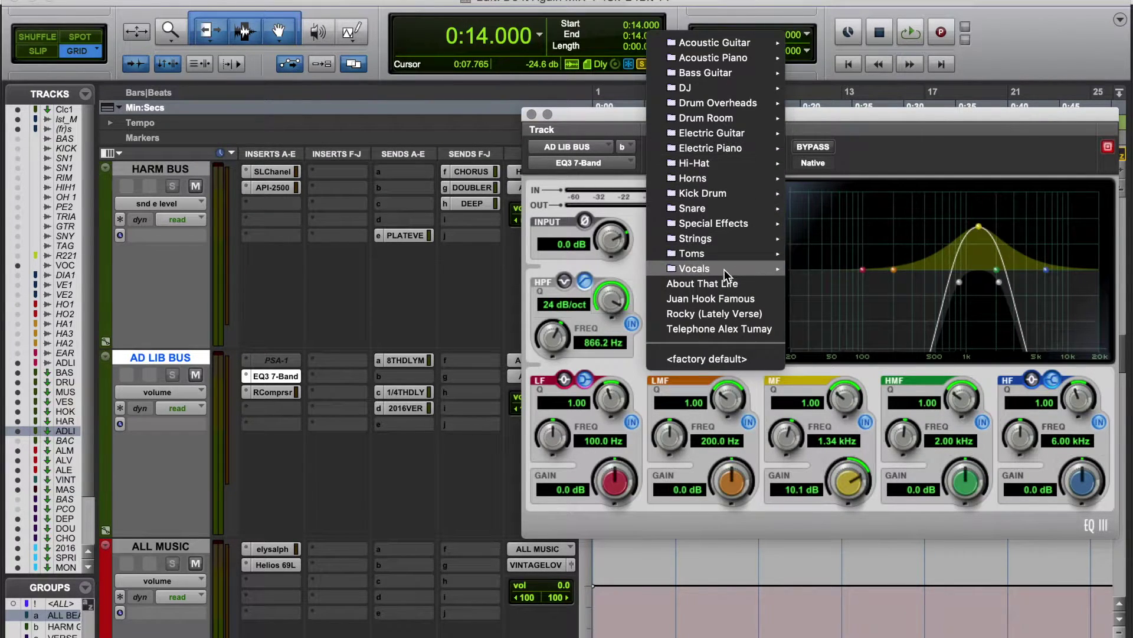
mouse_move(725, 268)
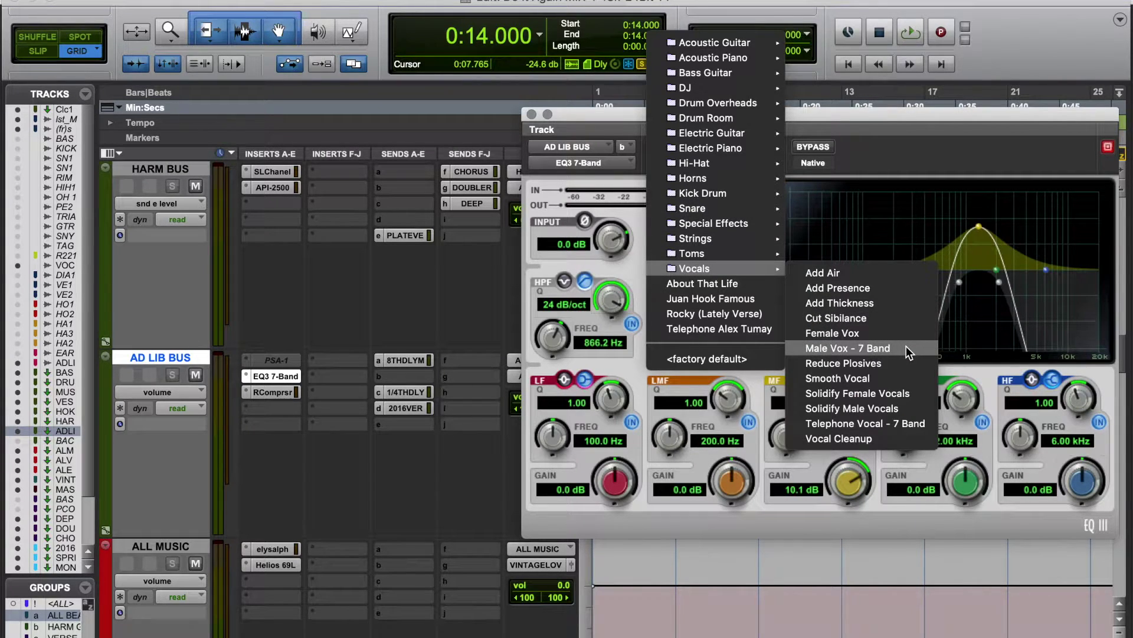
click(888, 426)
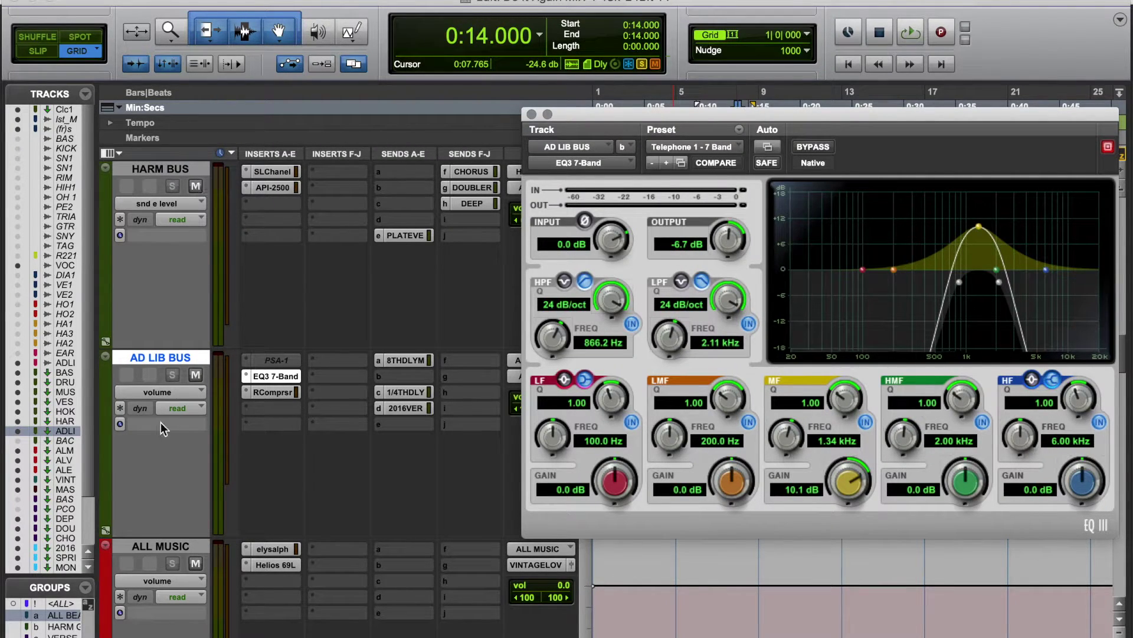
key(space)
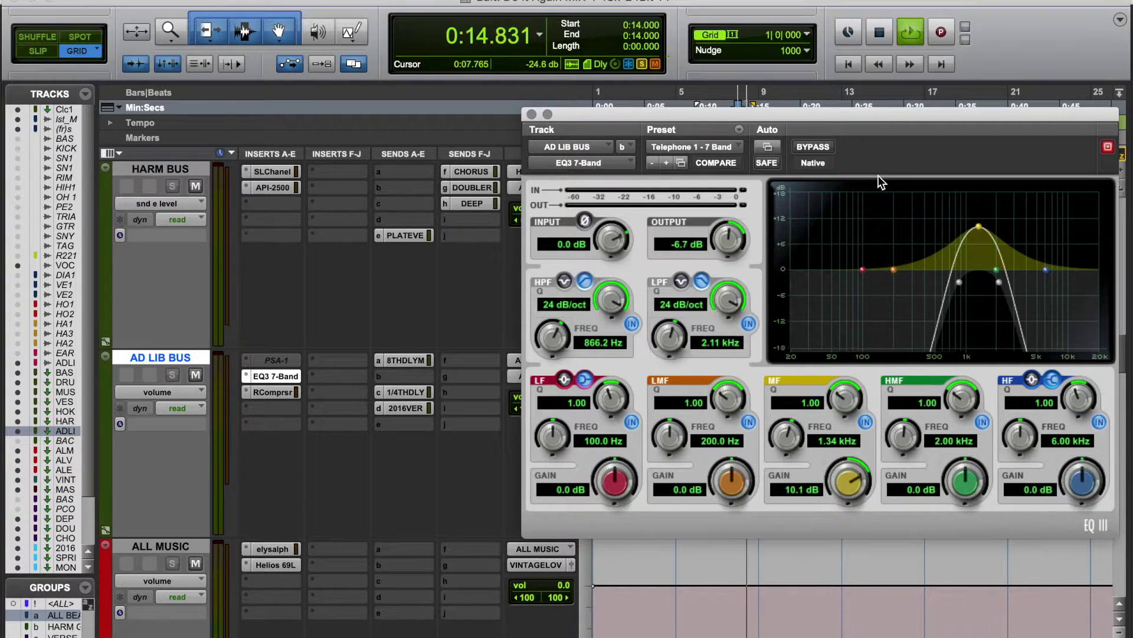
key(space)
Step: Load the Telephone 2 - 7 Band preset into the AD LIB BUS equalizer and audition it from 0:14
click(727, 150)
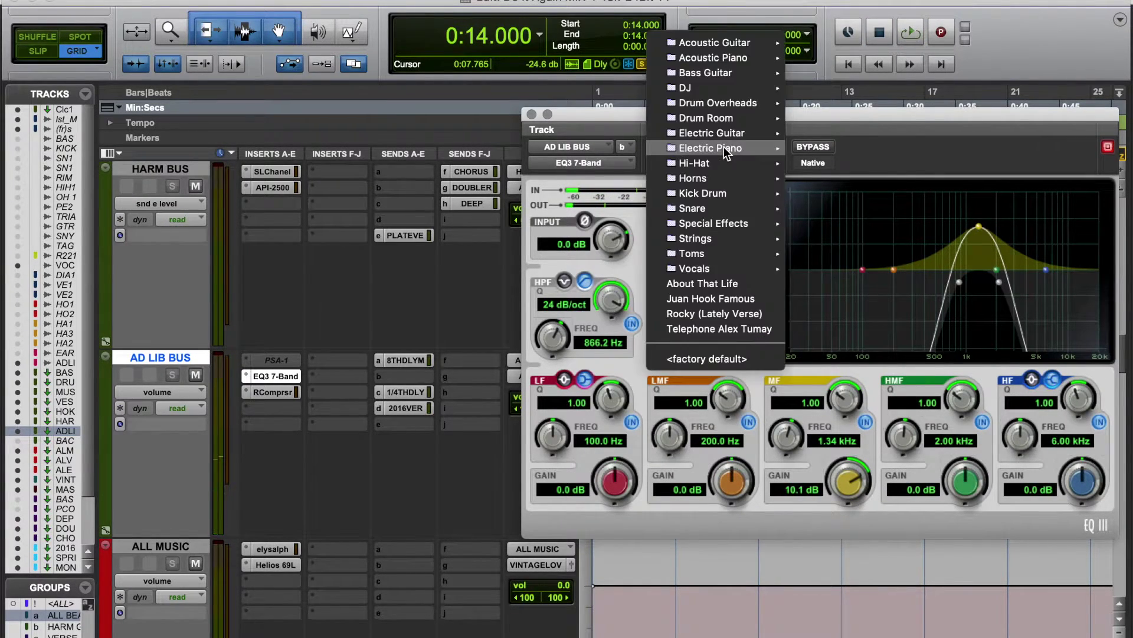
click(826, 272)
key(space)
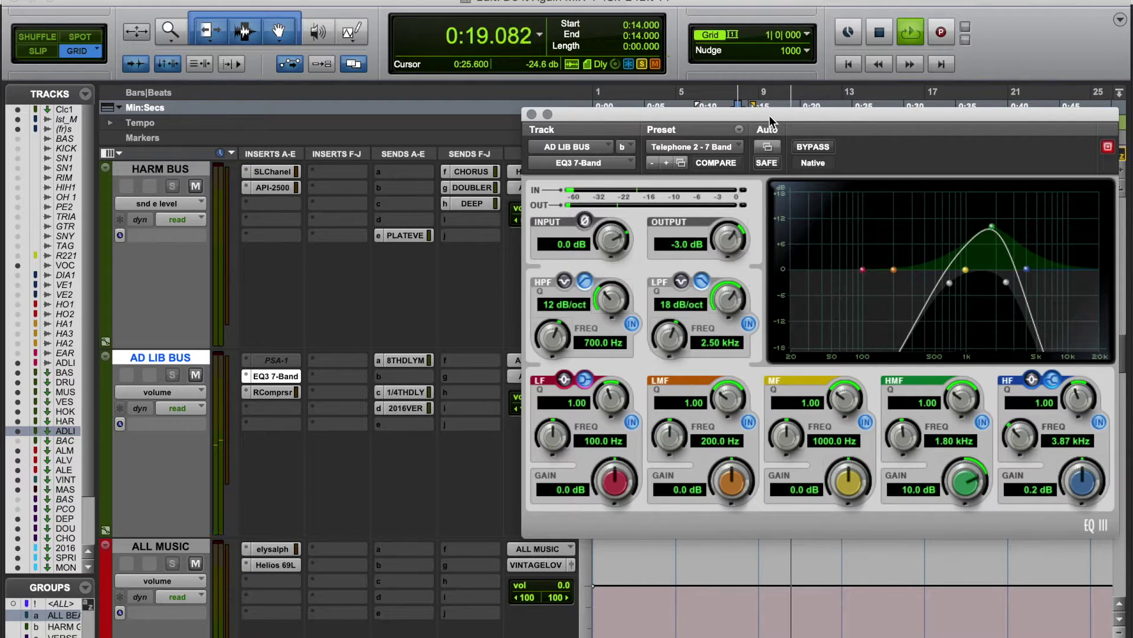
key(space)
Step: Load the Telephone Alex Tumay preset into the AD LIB BUS equalizer and audition it from 0:14
click(690, 146)
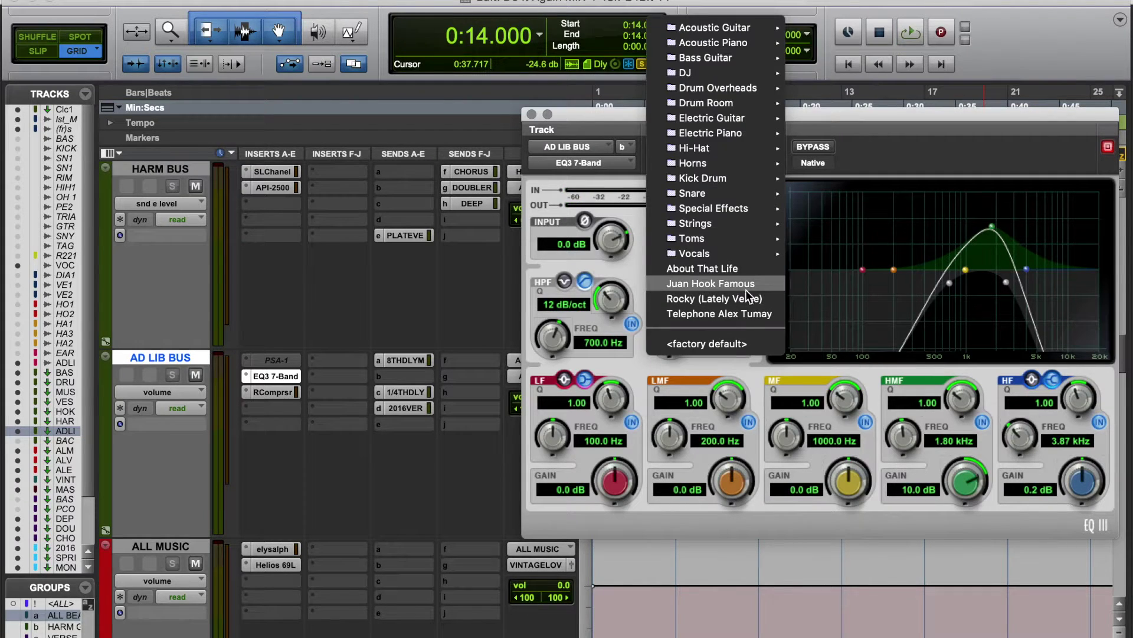
click(727, 314)
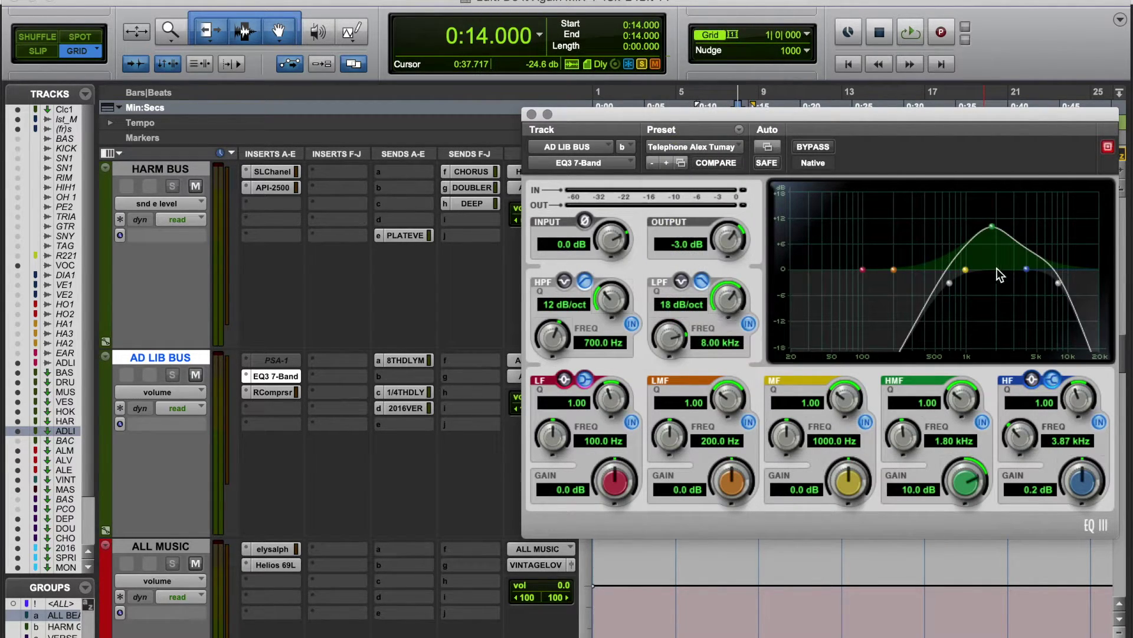
key(space)
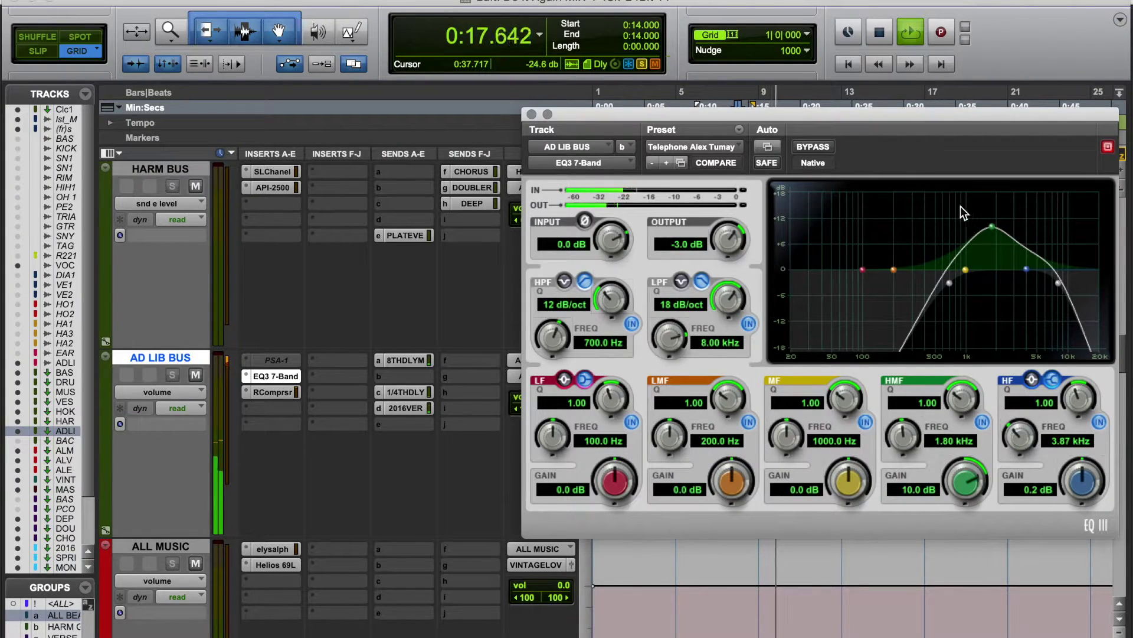
key(space)
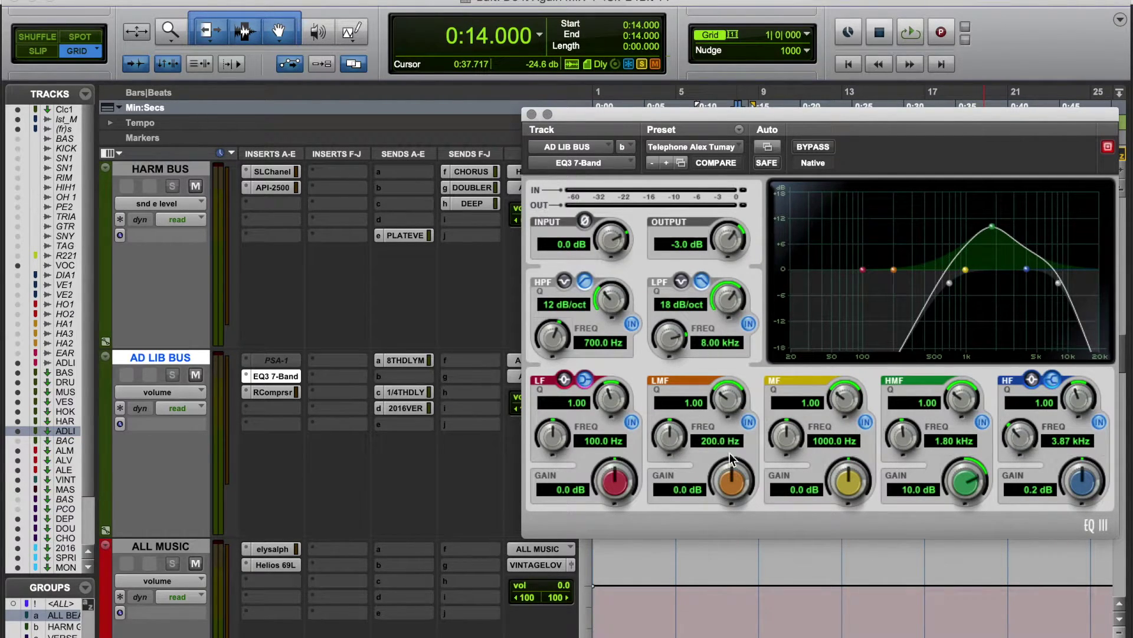
Step: Take the SansAmp PSA-1 insert on the AD LIB BUS out of bypass and make it active
click(276, 359)
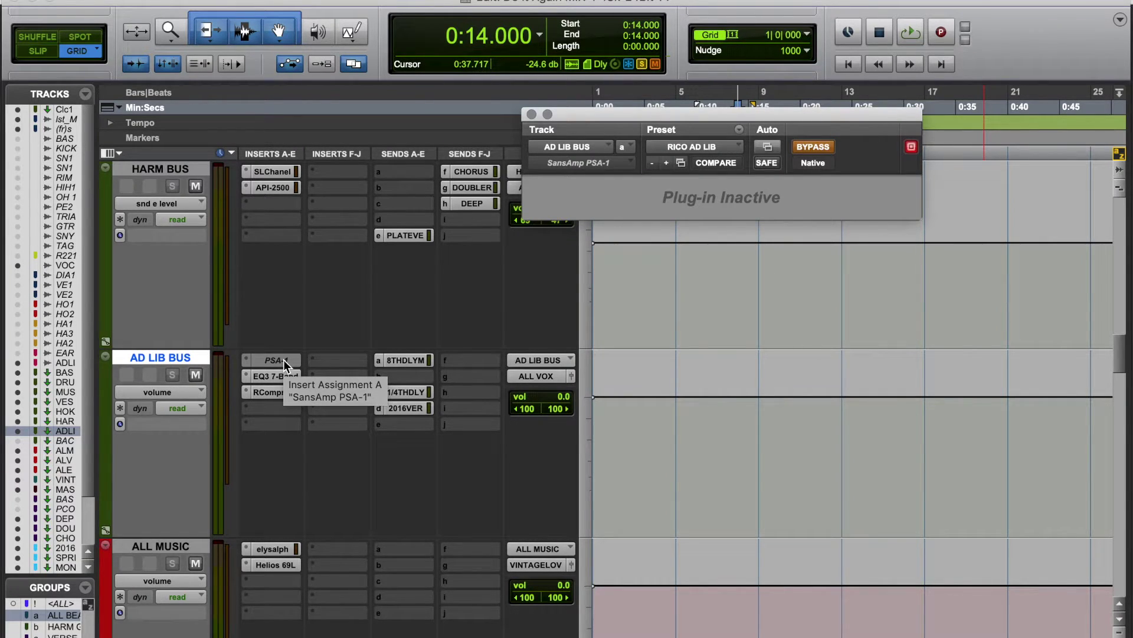
right_click(284, 359)
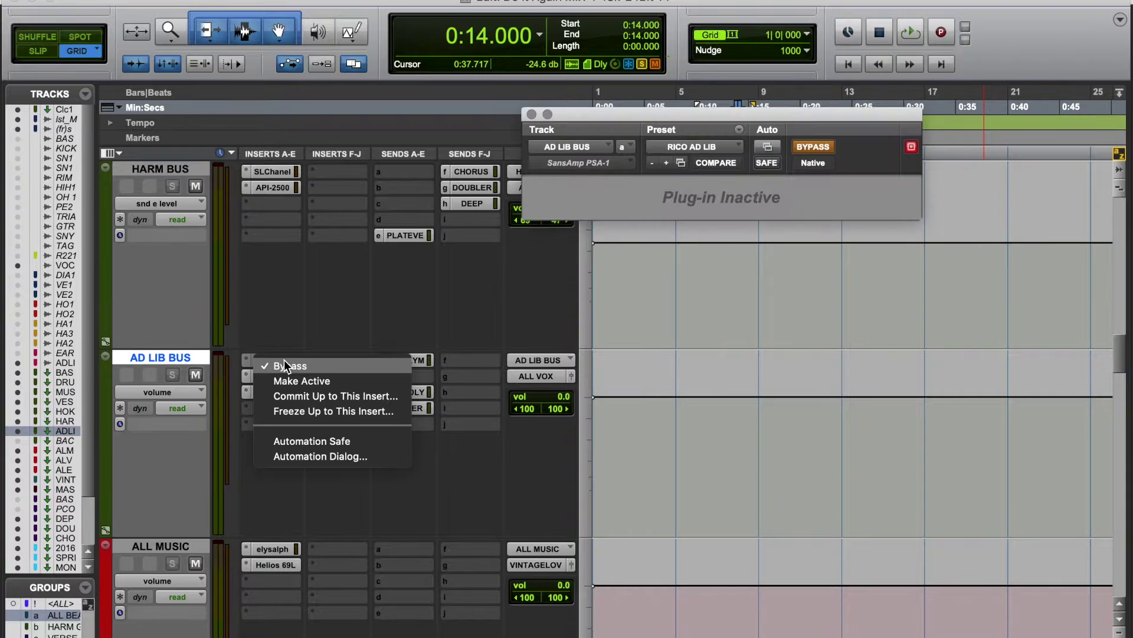
click(289, 363)
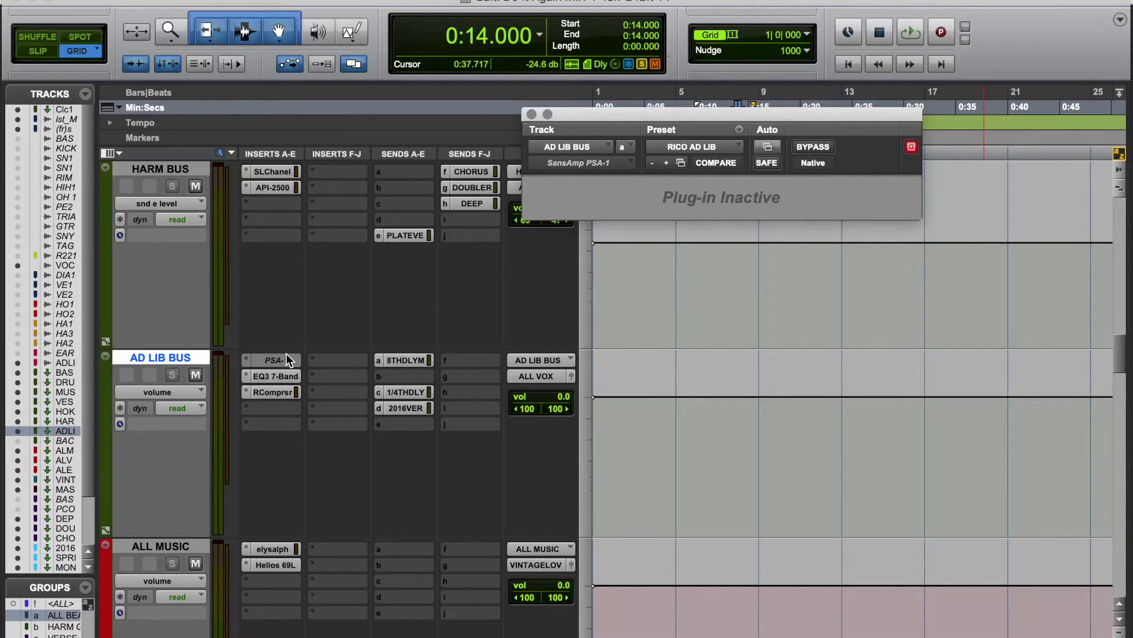
ctrl+super+click(287, 354)
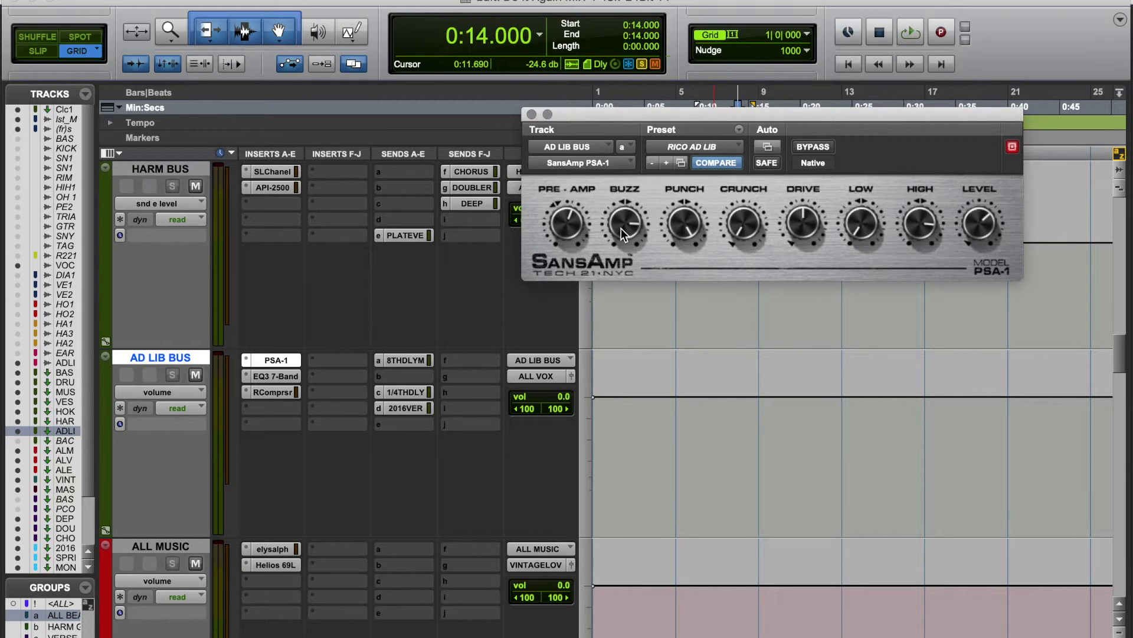
drag(710, 114, 572, 113)
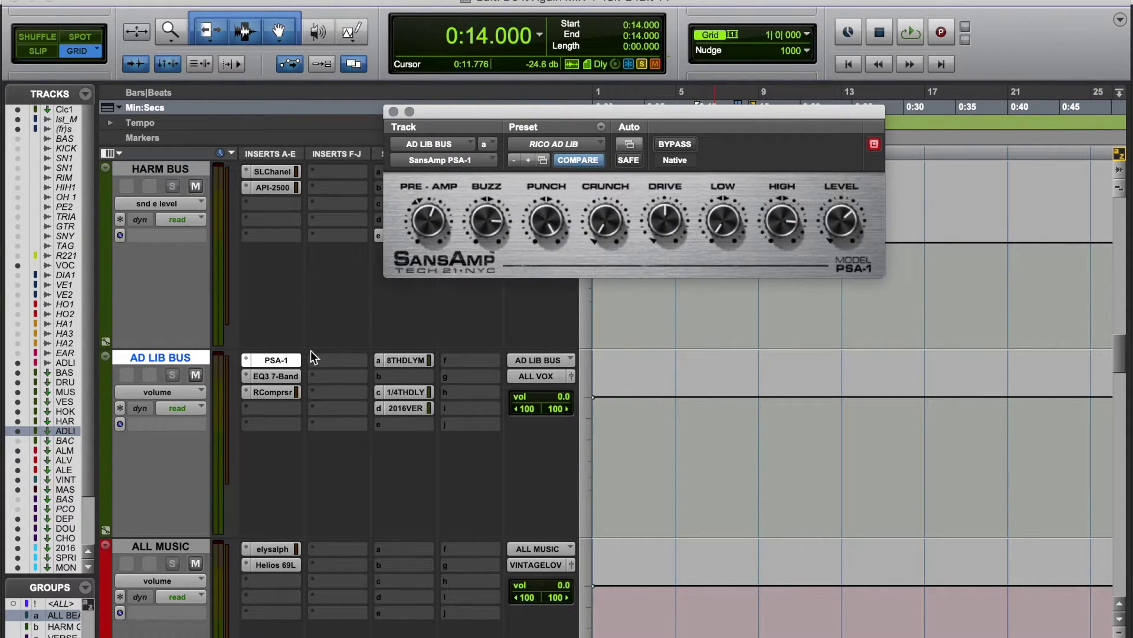
Step: Bypass the EQ3 7-Band insert on the AD LIB BUS and audition the SansAmp PSA-1 without it from 0:14
right_click(286, 375)
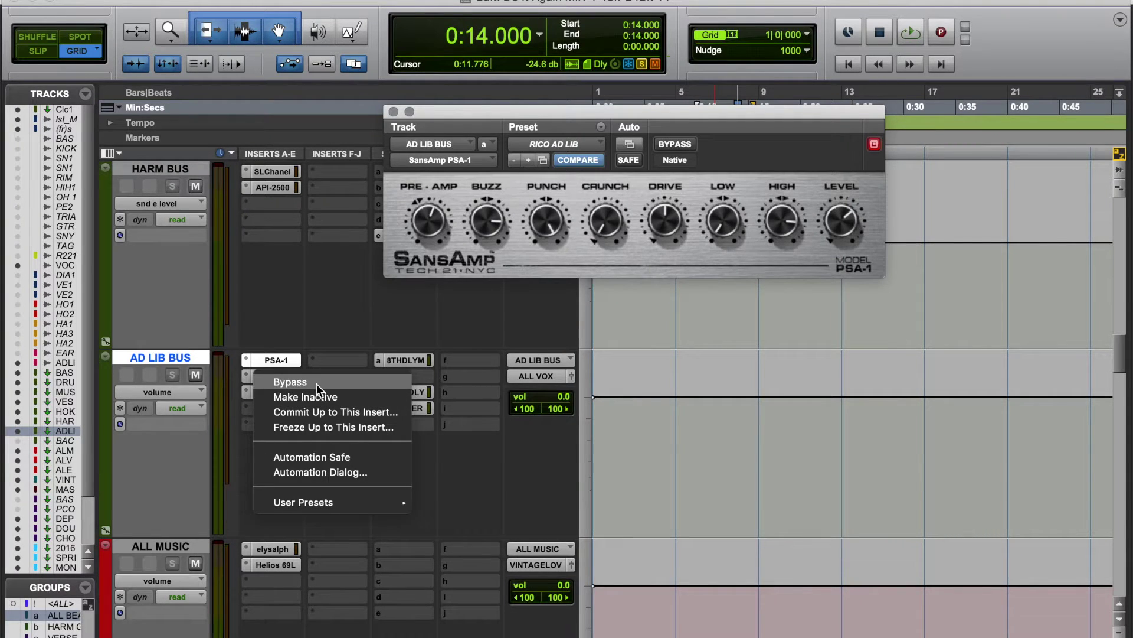
click(316, 383)
key(space)
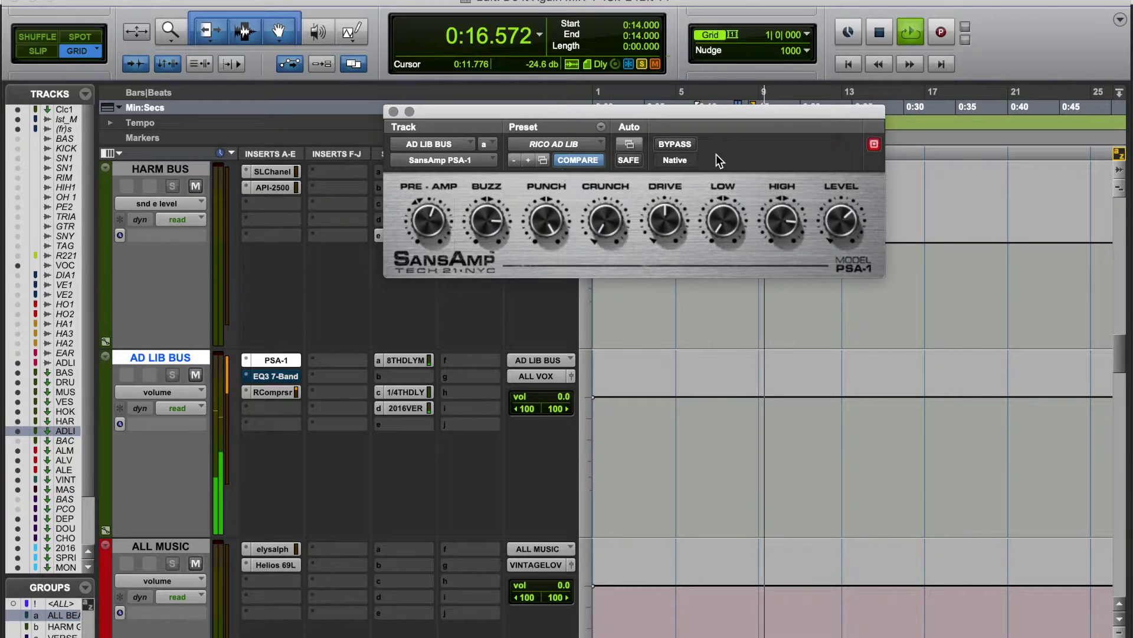
key(space)
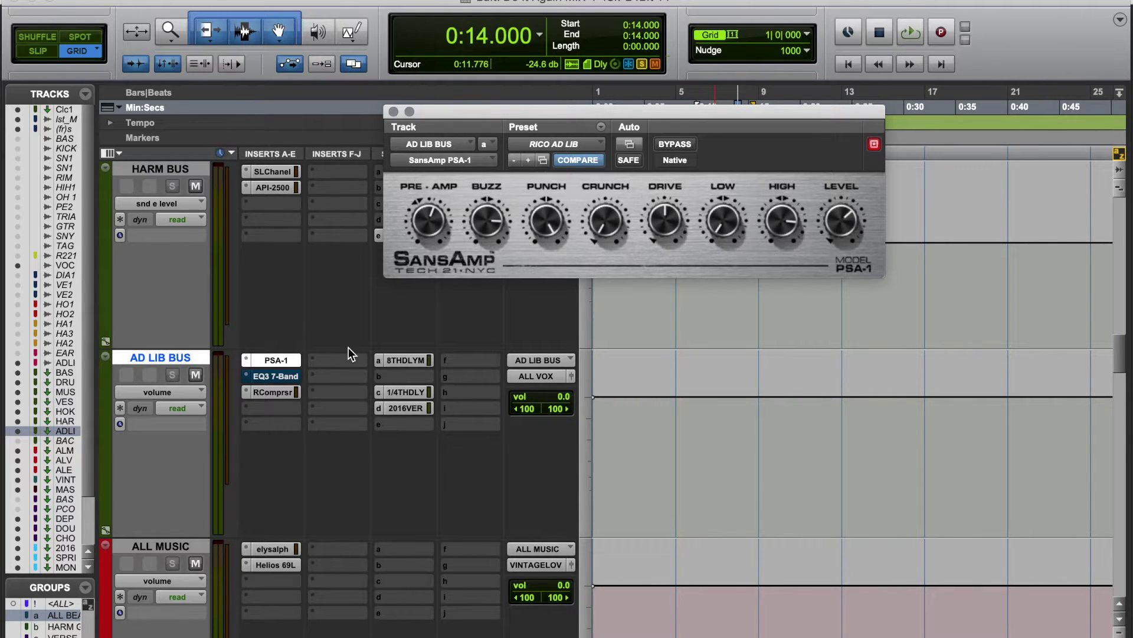
Step: Re-enable the EQ3 7-Band insert on the AD LIB BUS and play from 0:14 with its window closed
click(283, 378)
key(space)
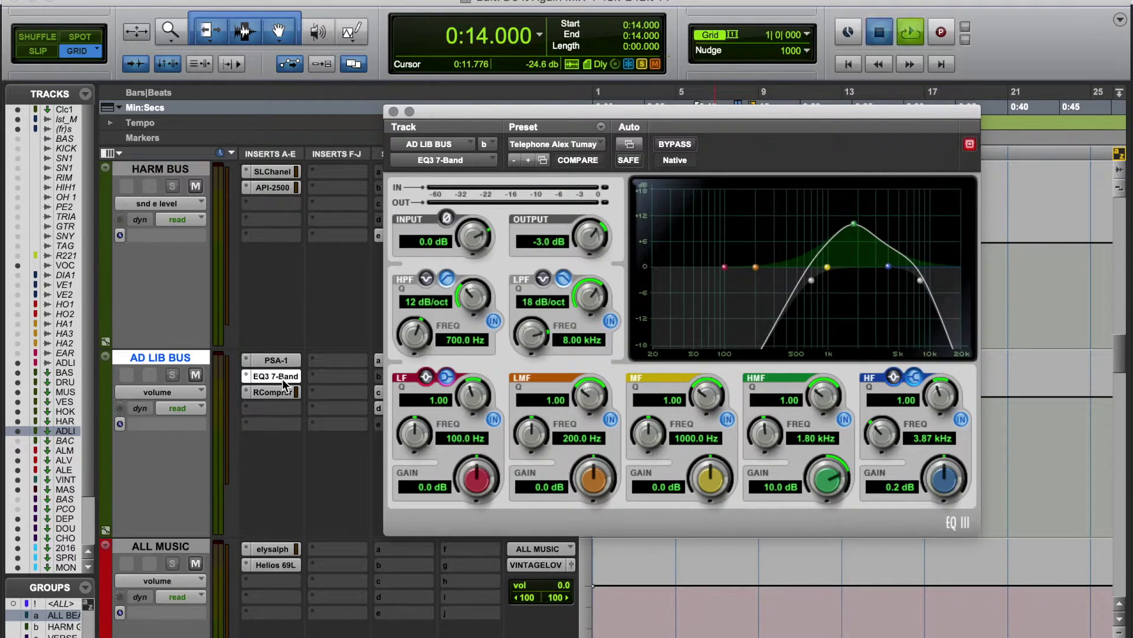
click(392, 112)
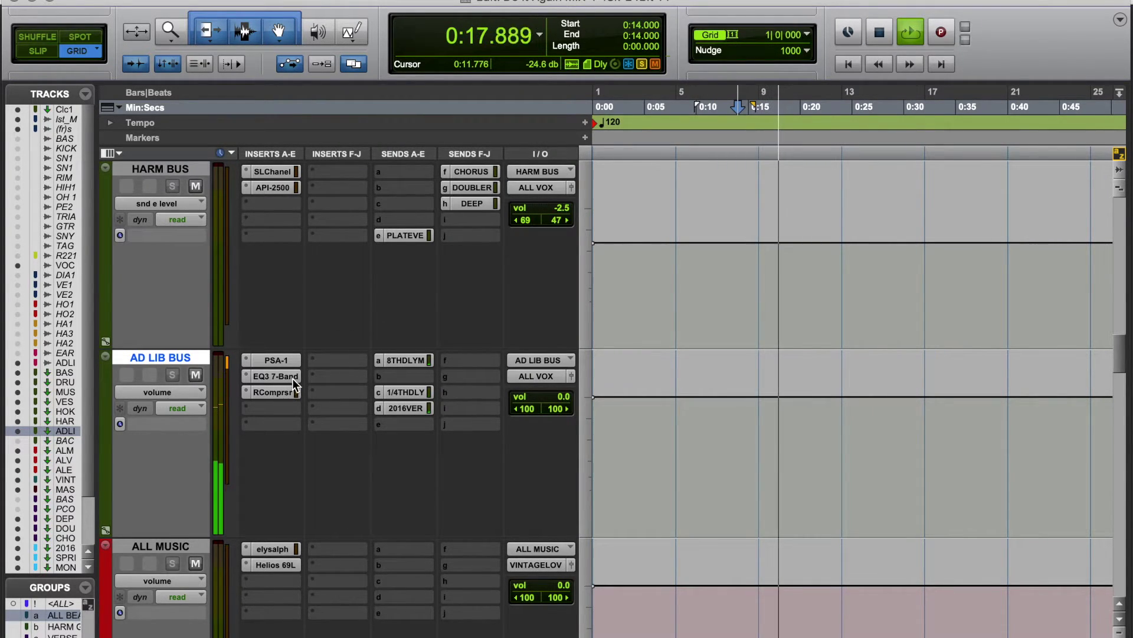
key(space)
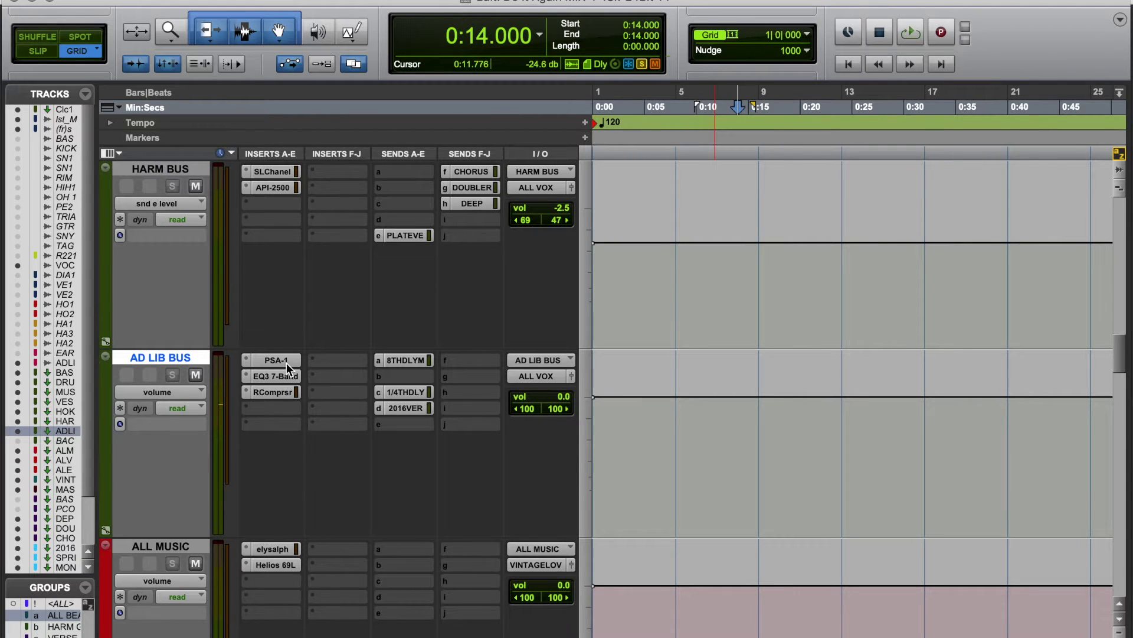
Step: Review the SansAmp PSA-1 and EQ3 7-Band settings on the AD LIB BUS, closing each plug-in window
click(286, 363)
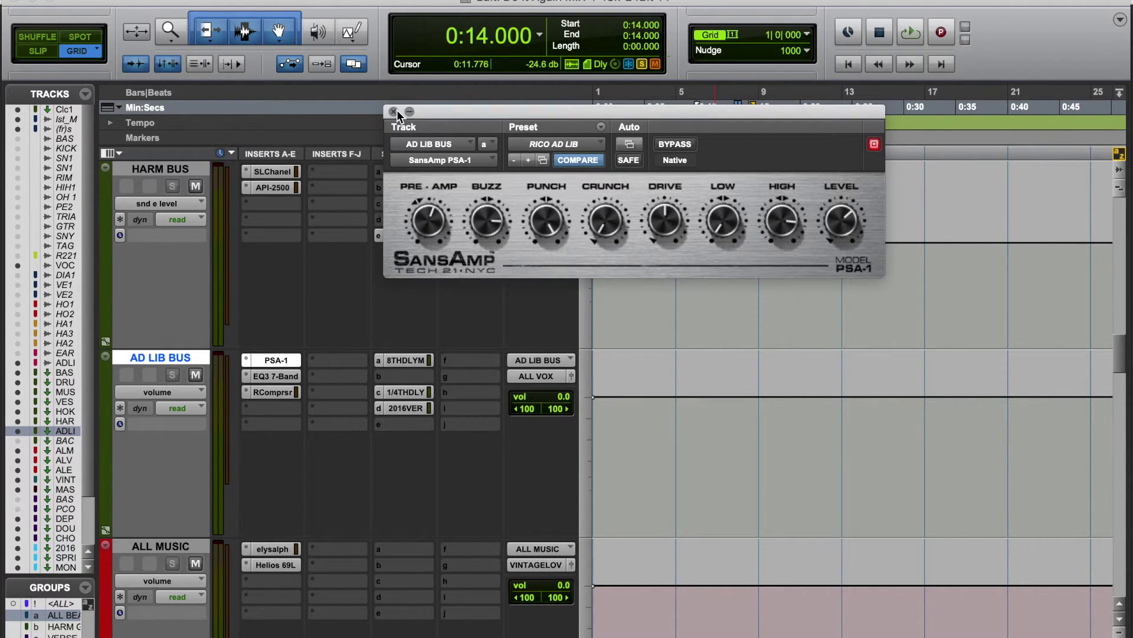
click(394, 110)
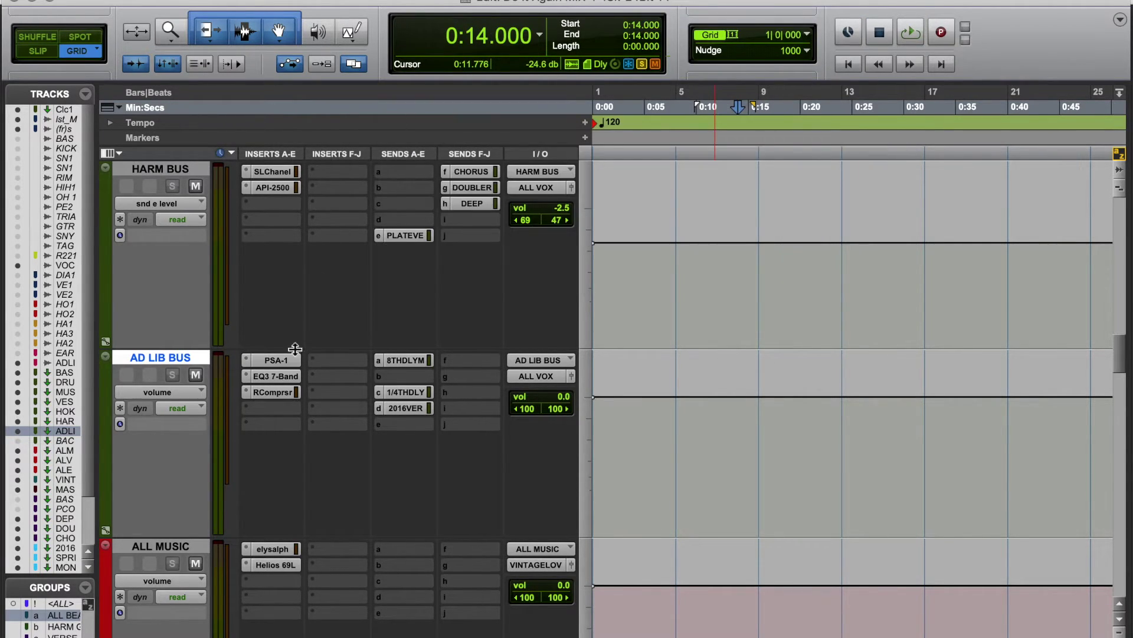
click(286, 378)
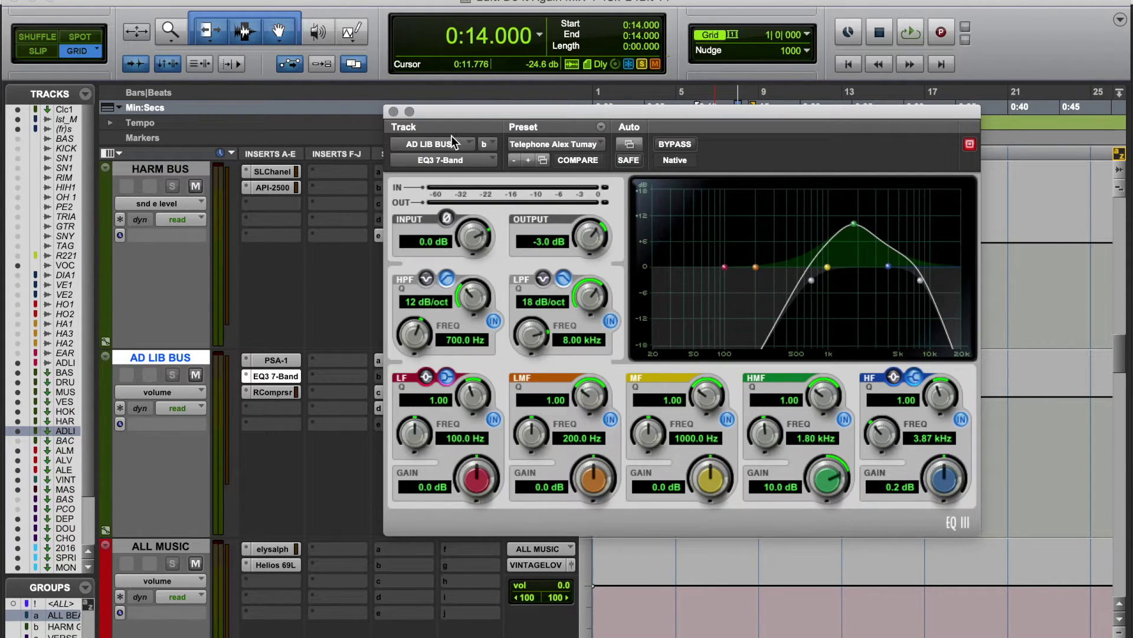
click(394, 111)
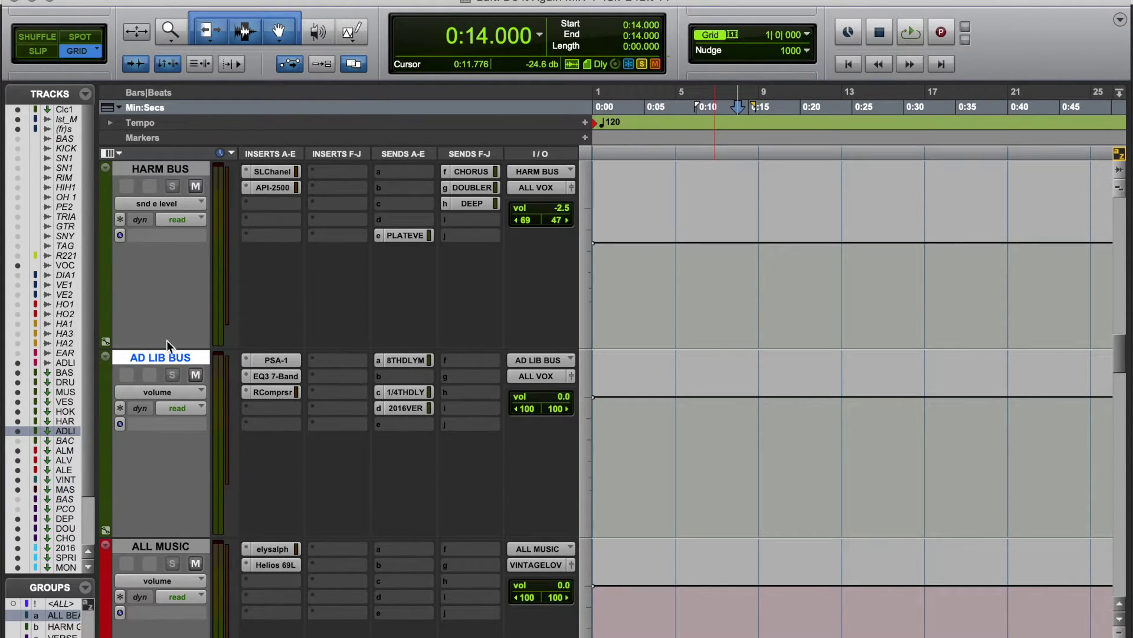
Step: Open the SansAmp PSA-1 on the AD LIB BUS, audition the ad libs from 0:14 several times and check the EQ3 7-Band
click(289, 361)
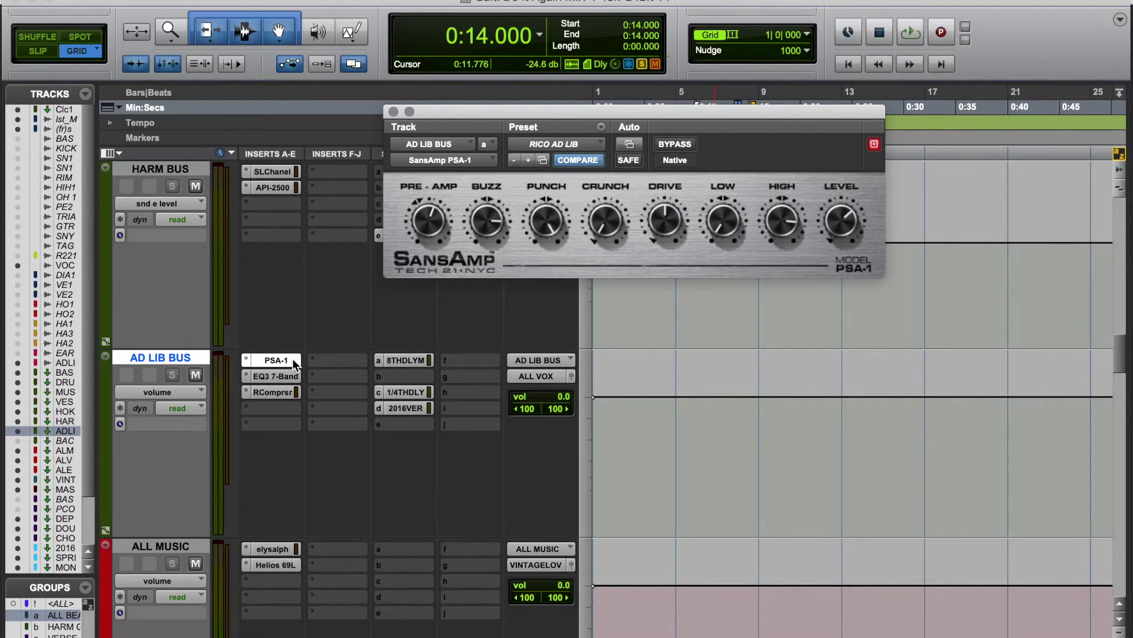
key(space)
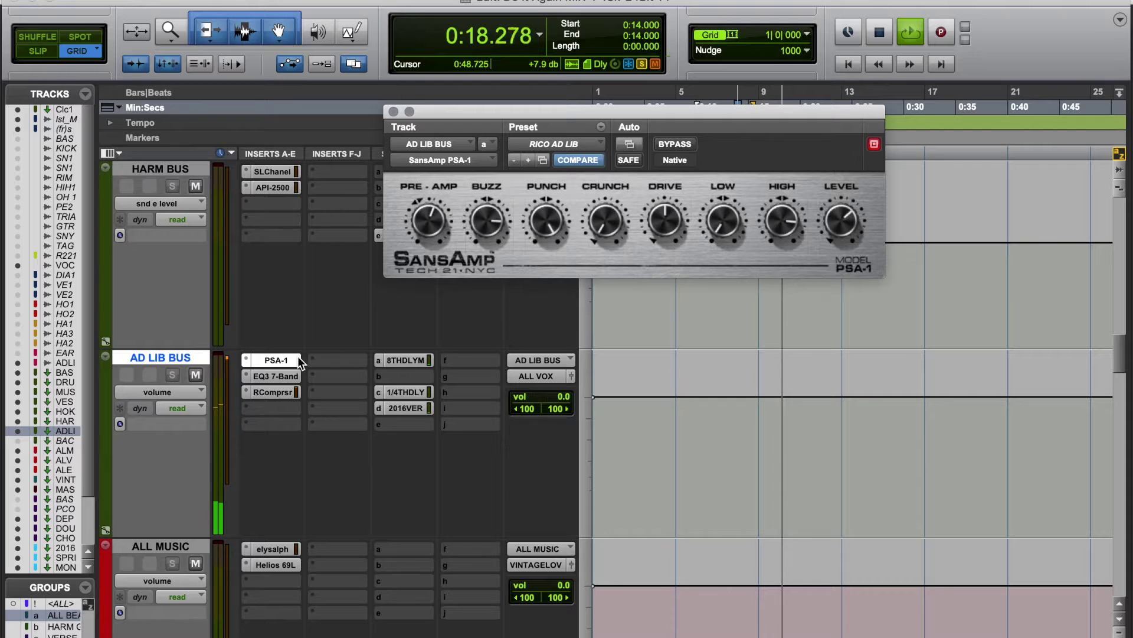
key(space)
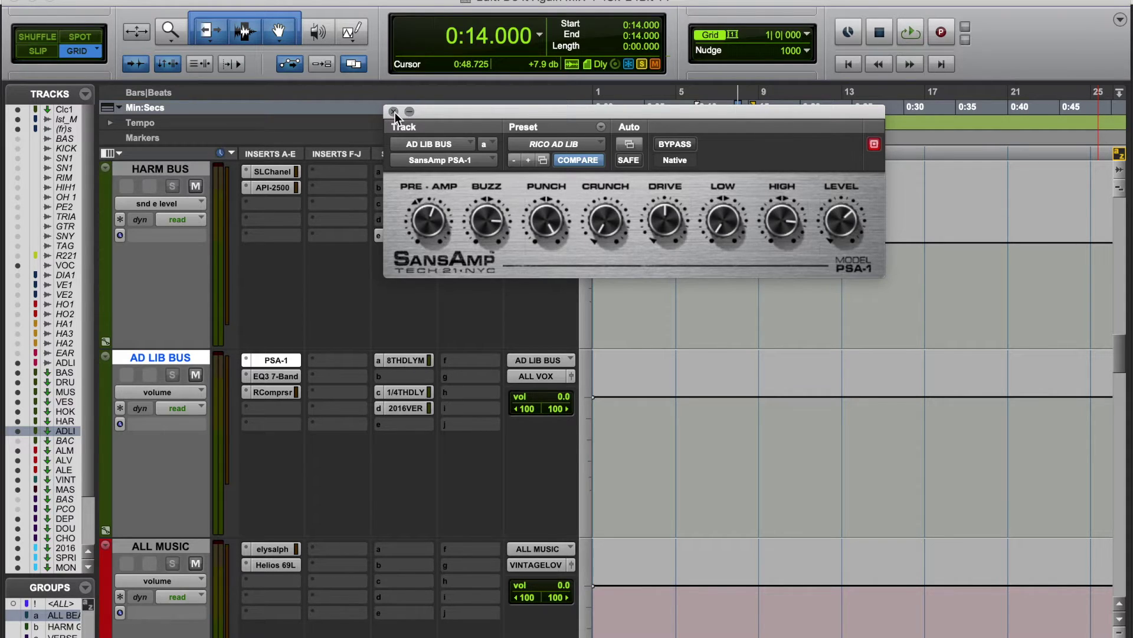
key(space)
key(space)
drag(763, 117, 845, 169)
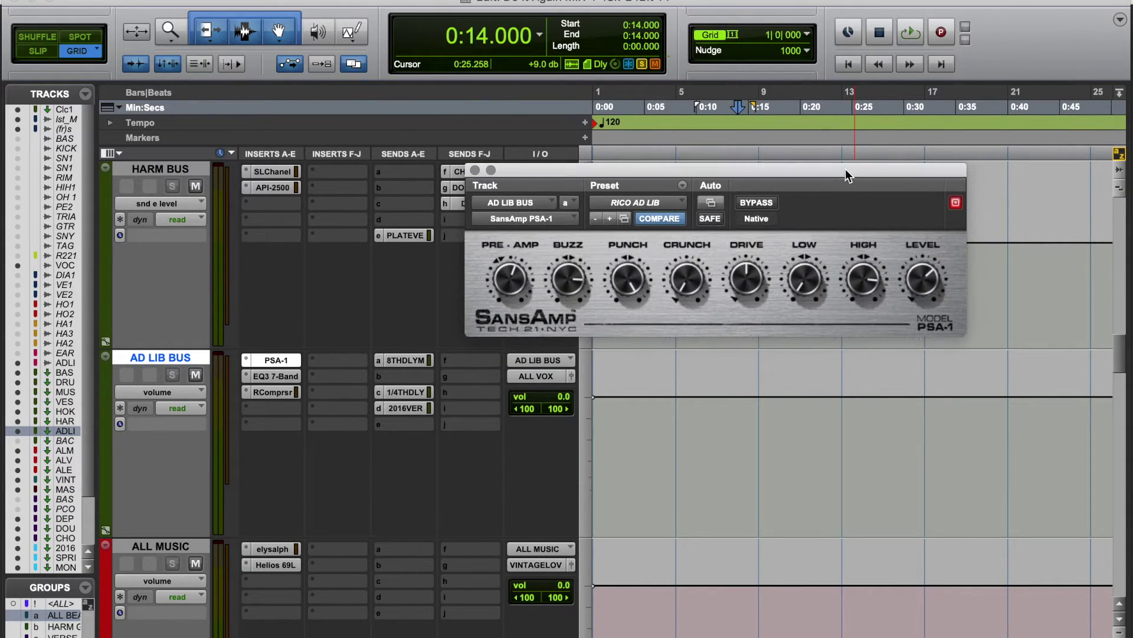
key(space)
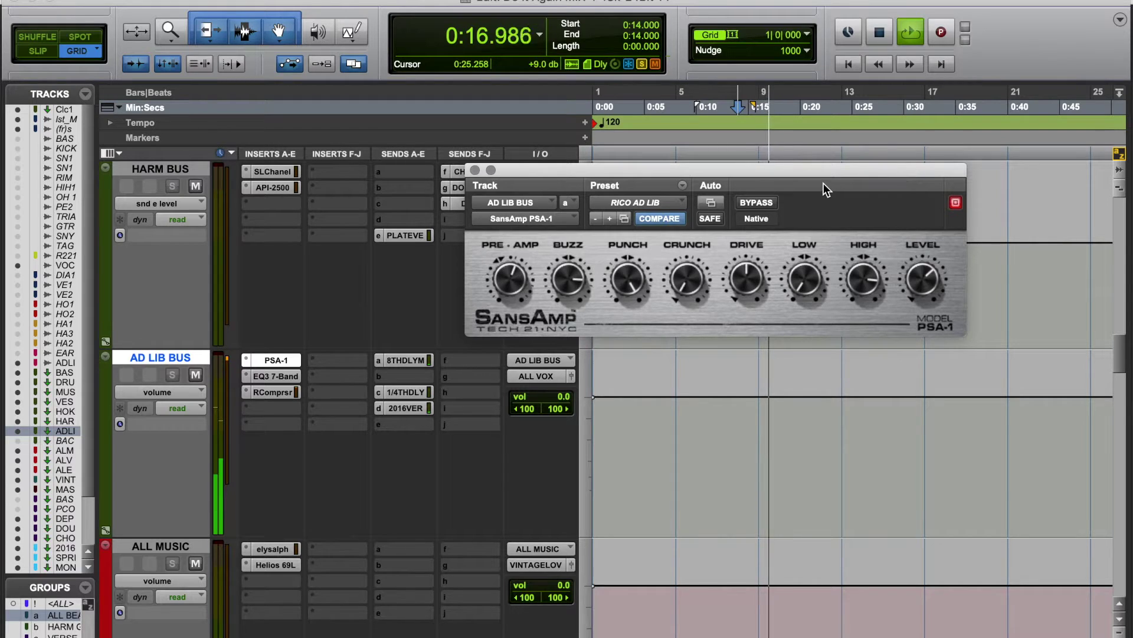
key(space)
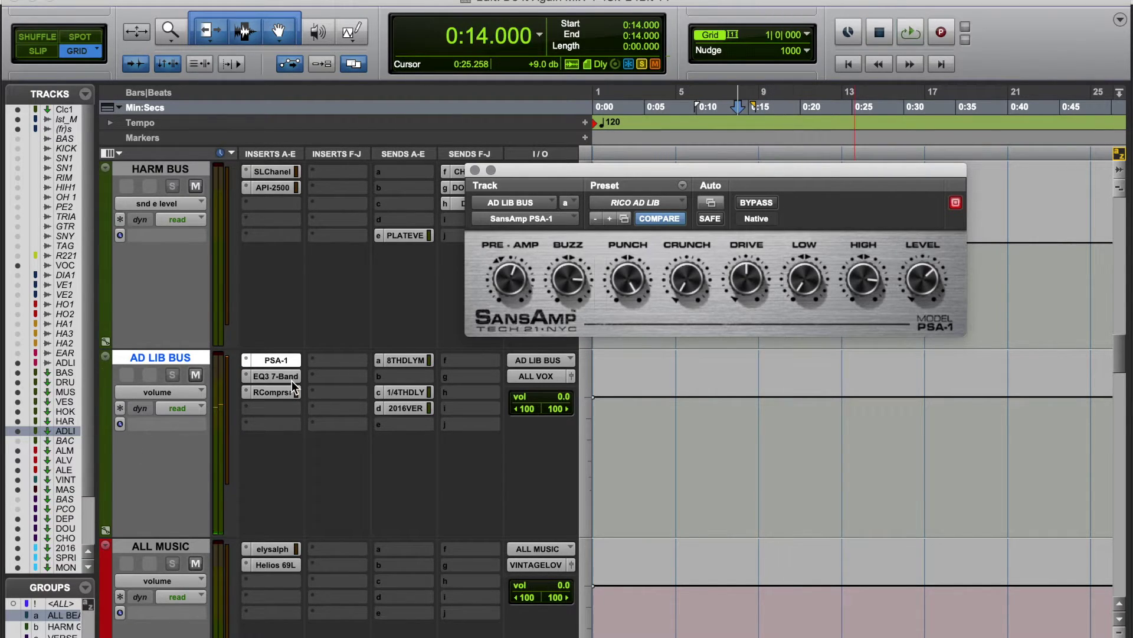
click(292, 376)
click(292, 375)
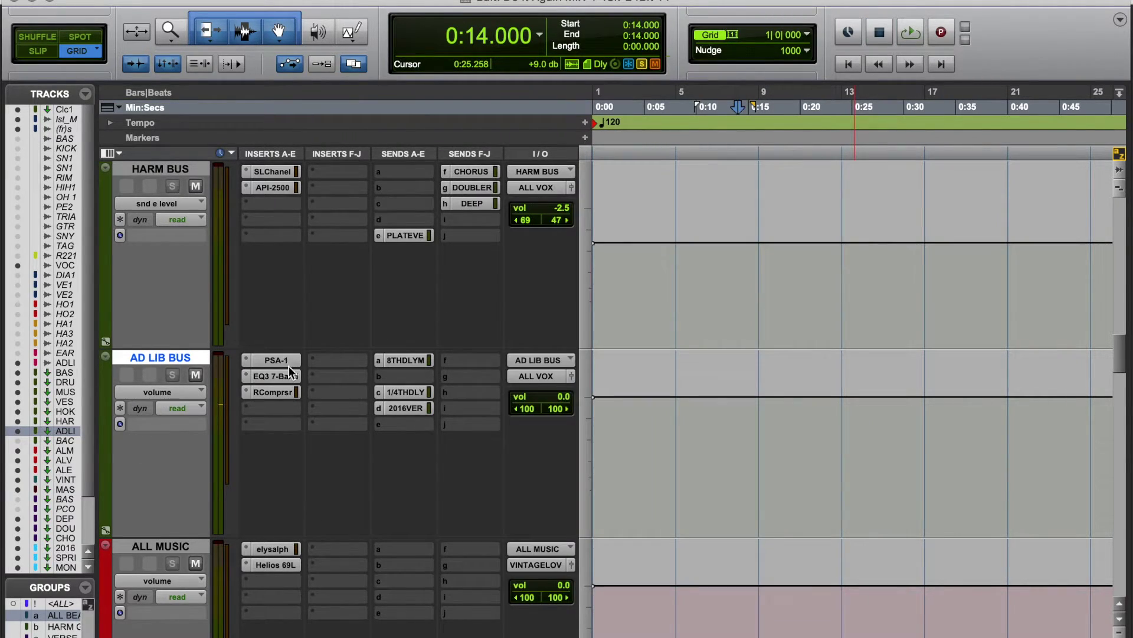
Step: Open the RCompressor on the AD LIB BUS, mute the 8THDLYMO and 1/4TH DLY sends and start playback from 0:14
click(286, 391)
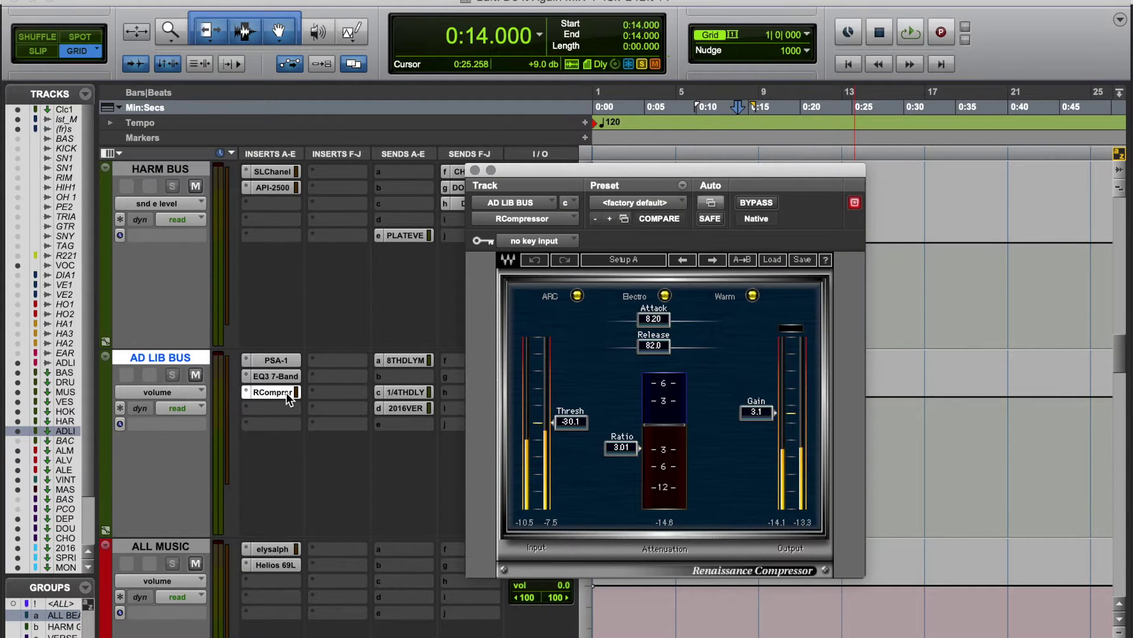
click(404, 424)
click(460, 289)
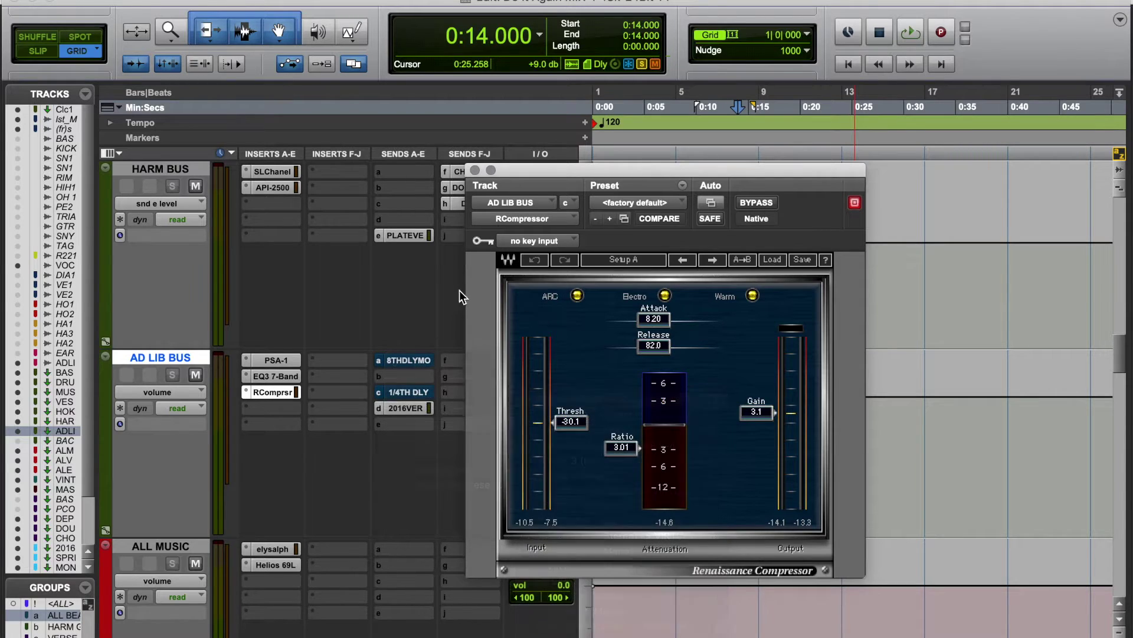
key(space)
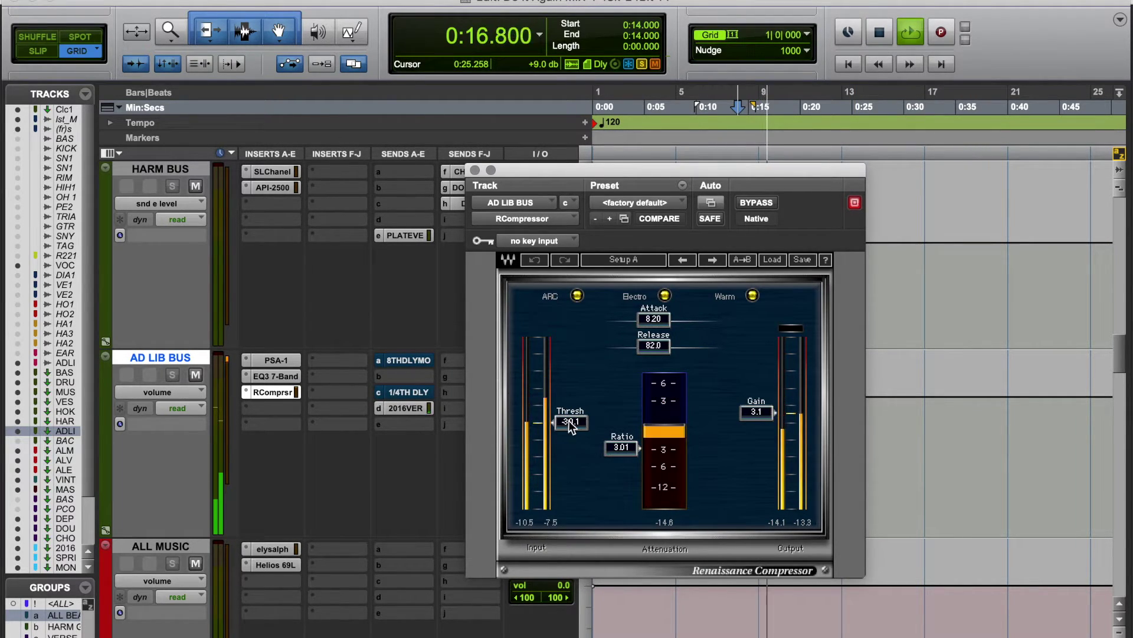
Step: Set the RCompressor threshold to -60.0 and gain to 0.0 on the AD LIB BUS while auditioning from 0:14
key(space)
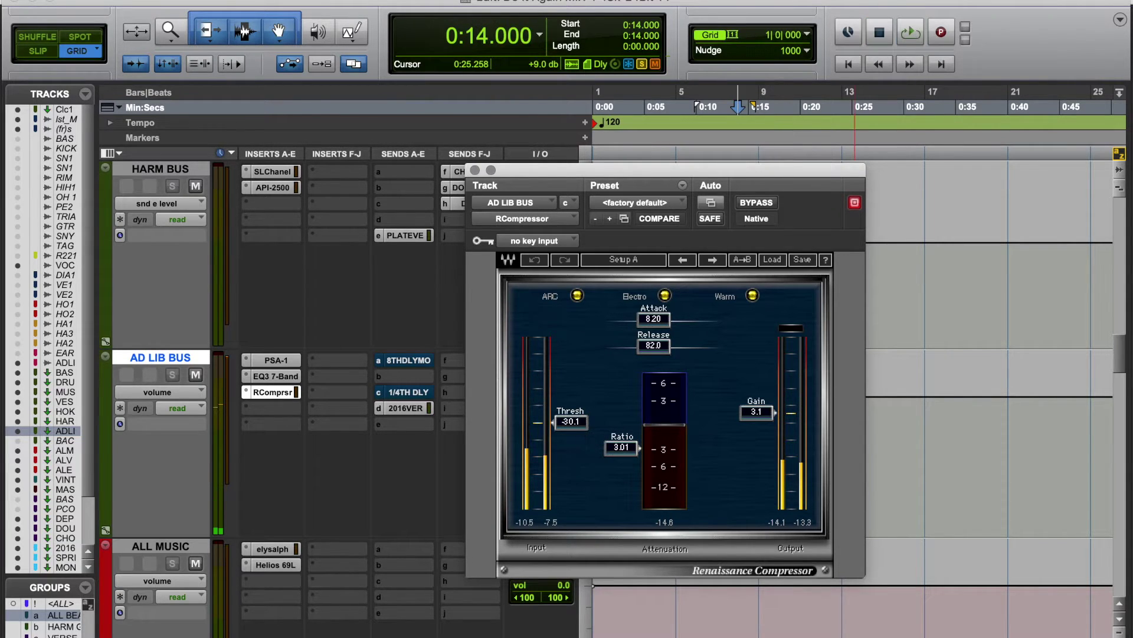
drag(572, 421, 576, 505)
key(space)
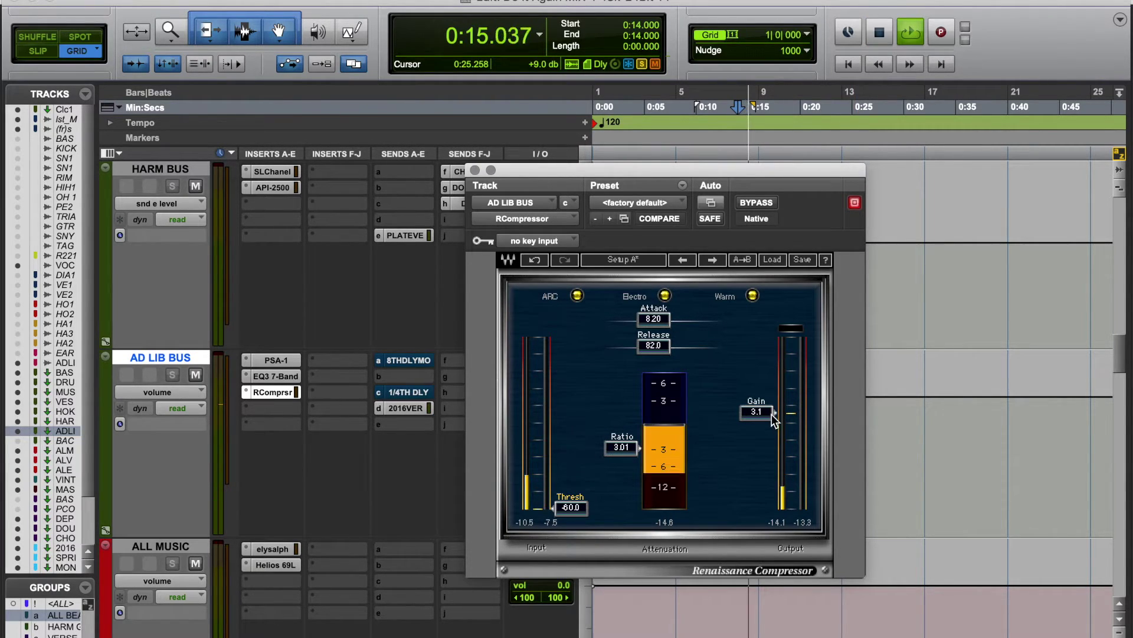
mouse_move(758, 416)
mouse_down()
mouse_move(757, 338)
mouse_move(757, 422)
mouse_up()
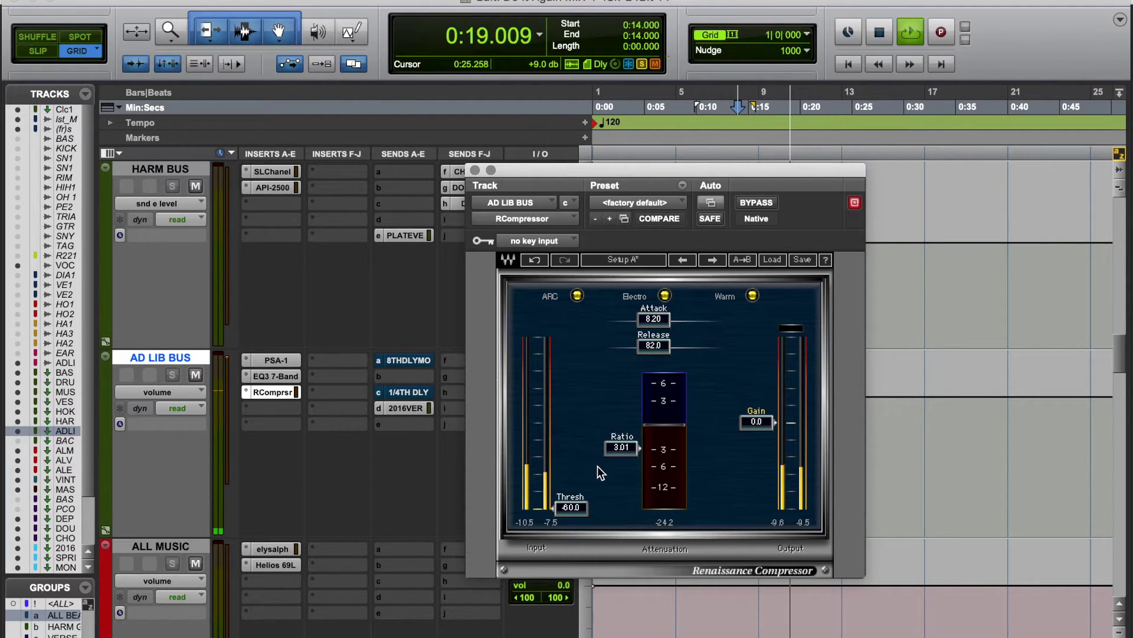
Step: Set the RCompressor threshold to -35.0, audition from 0:14, and lower the threshold to -39.2
drag(571, 506, 571, 435)
key(space)
key(space)
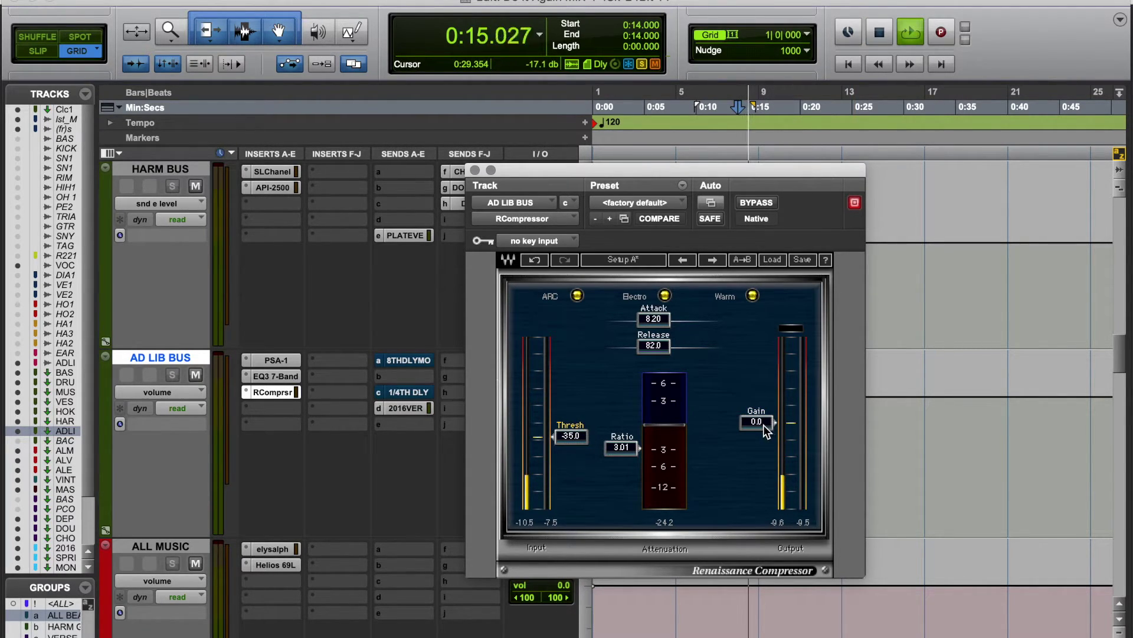
key(space)
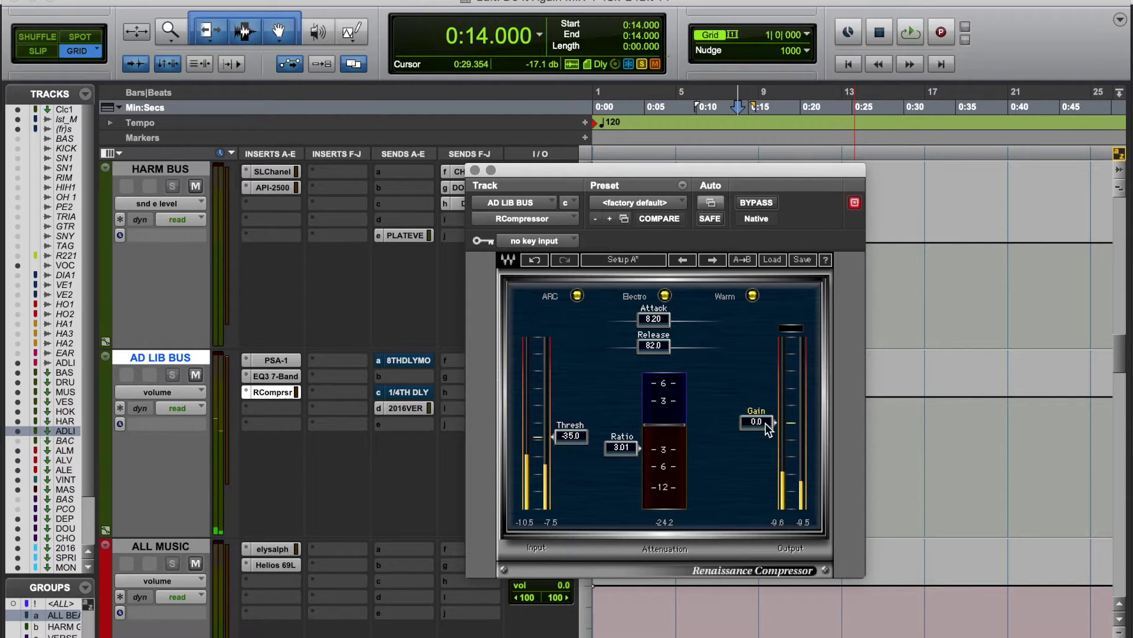
drag(577, 437, 577, 449)
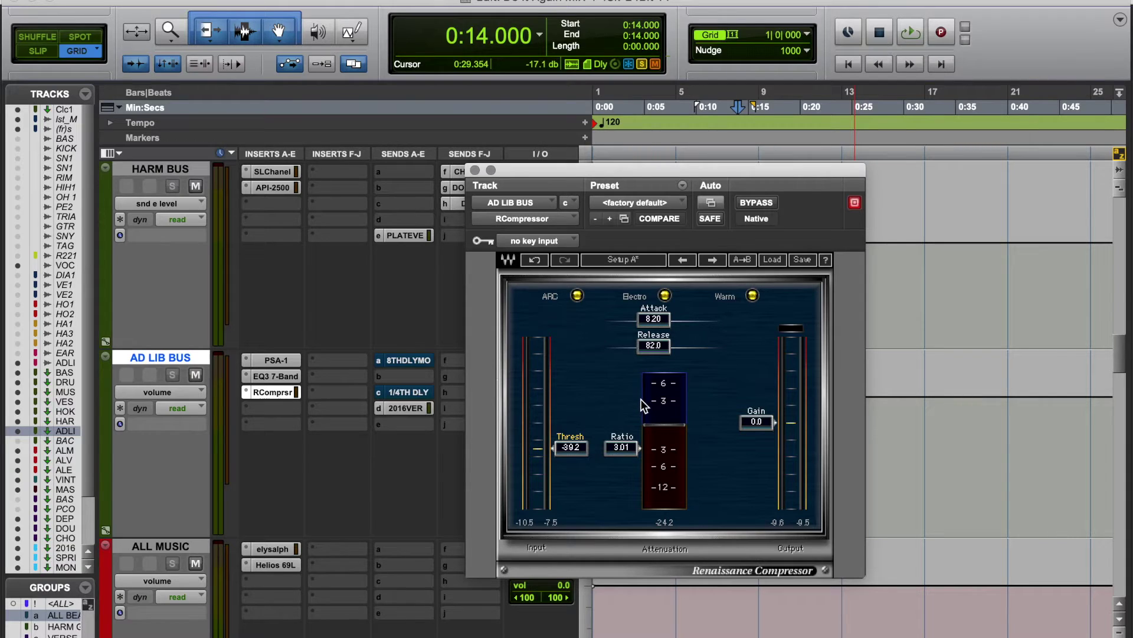
Step: Open the EQ3 7-Band on the AD LIB BUS and play the ad libs from 0:14
click(272, 364)
click(271, 375)
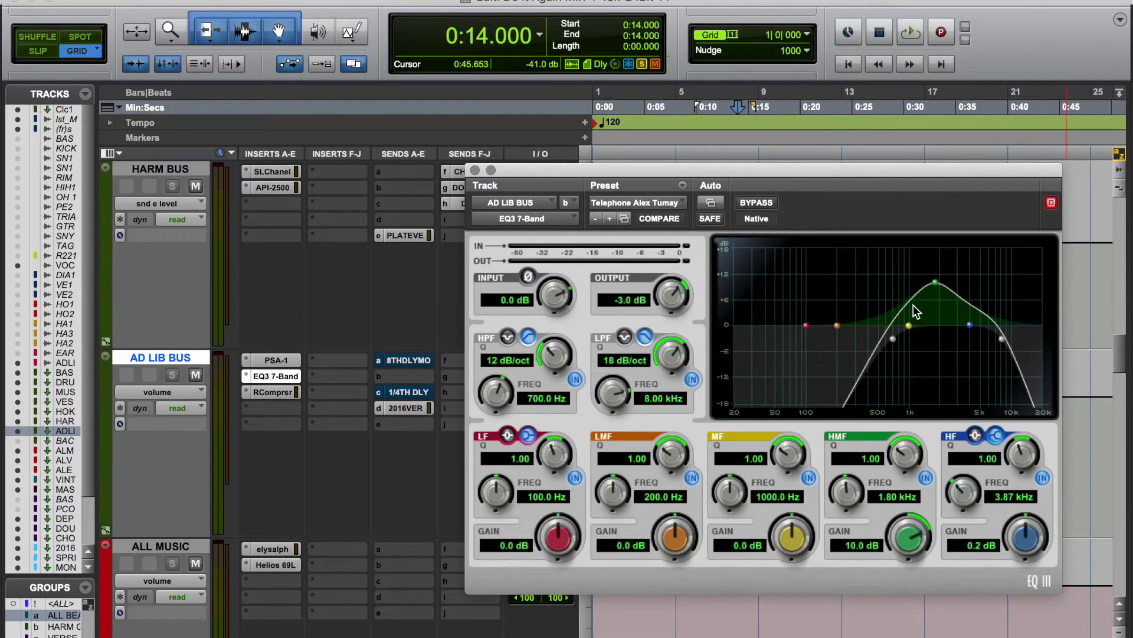
key(space)
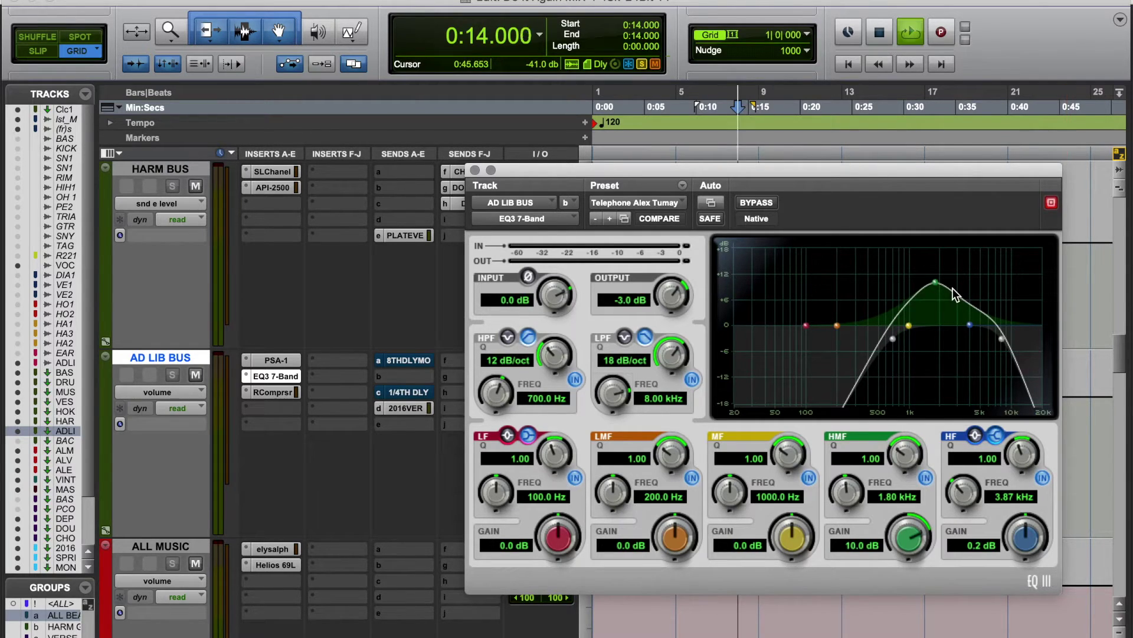
key(space)
Step: Compare the ad libs from 0:14 with the RCompressor insert bypassed and re-enabled
super+click(268, 392)
key(space)
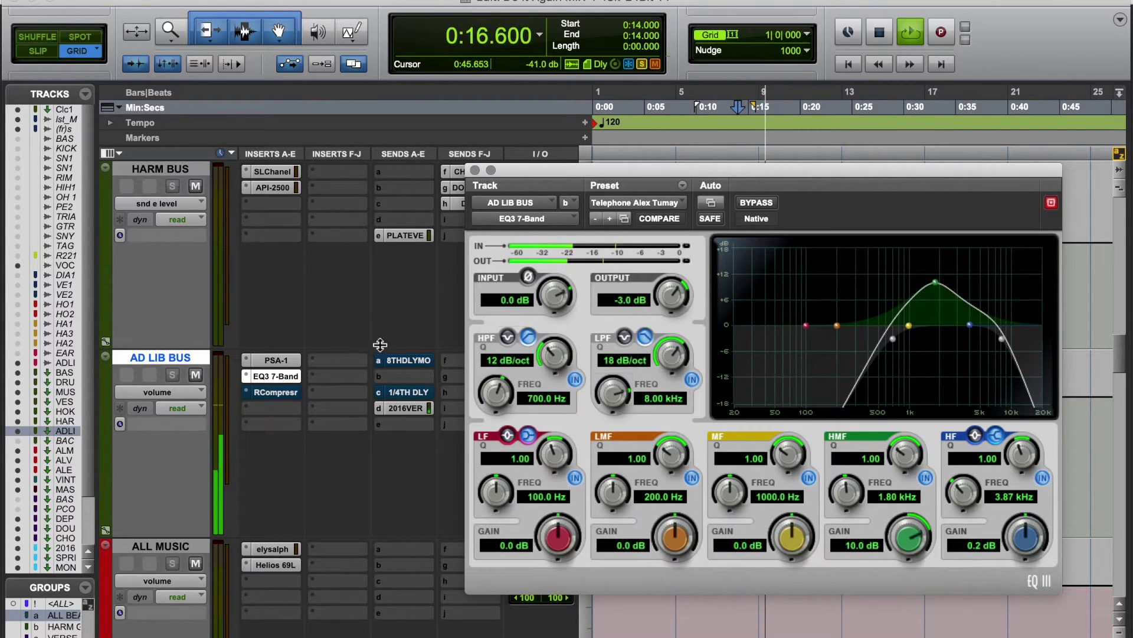
key(space)
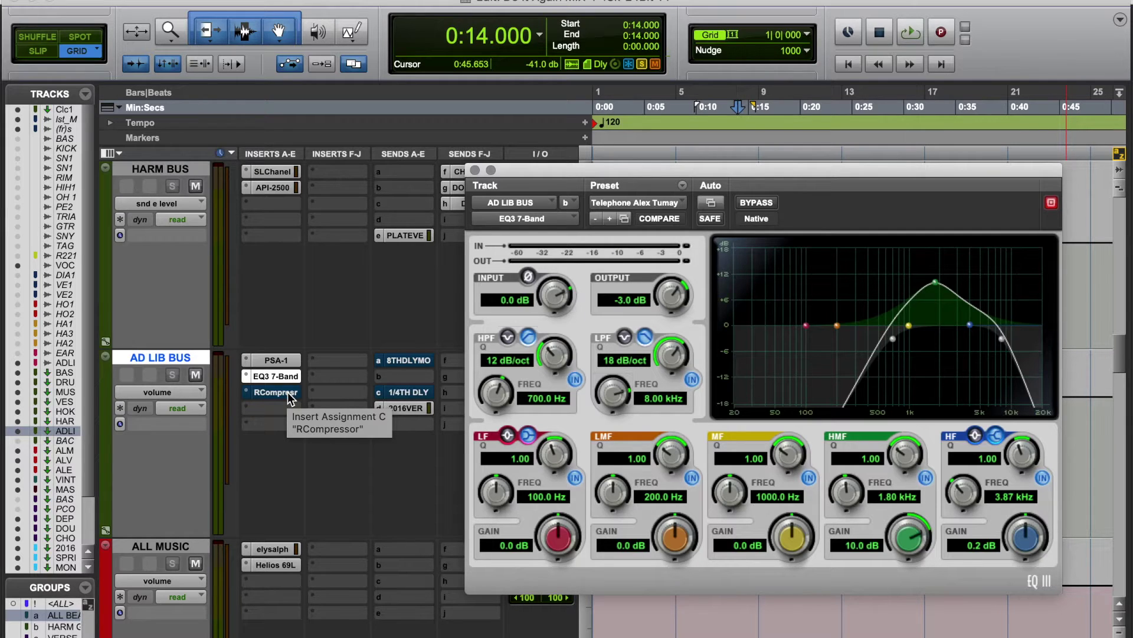
key(space)
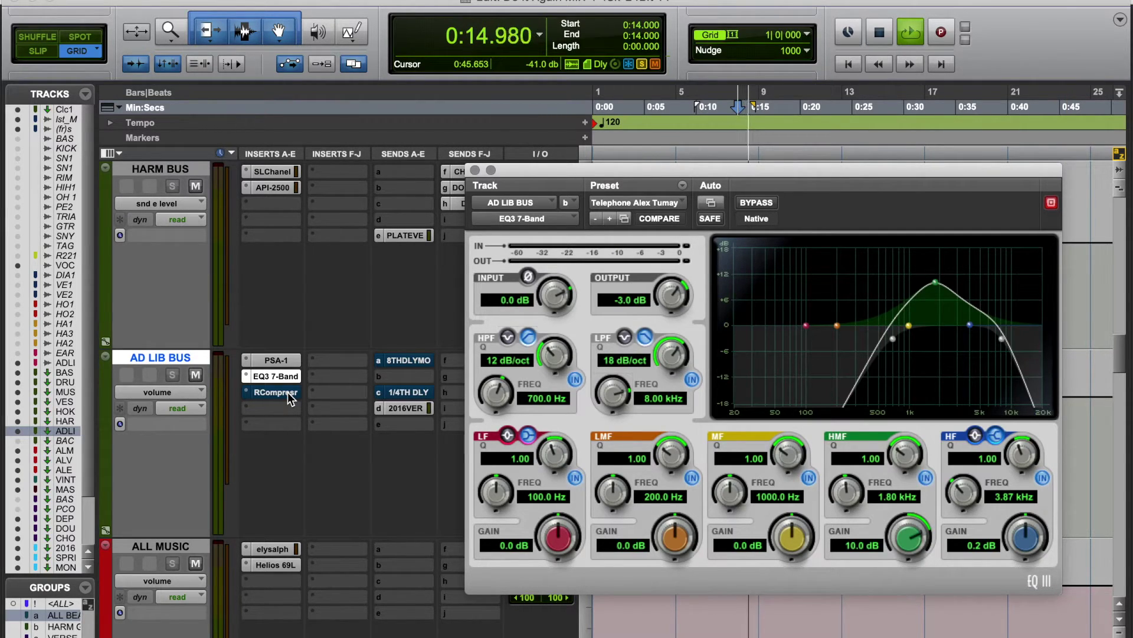
key(space)
super+click(288, 392)
key(space)
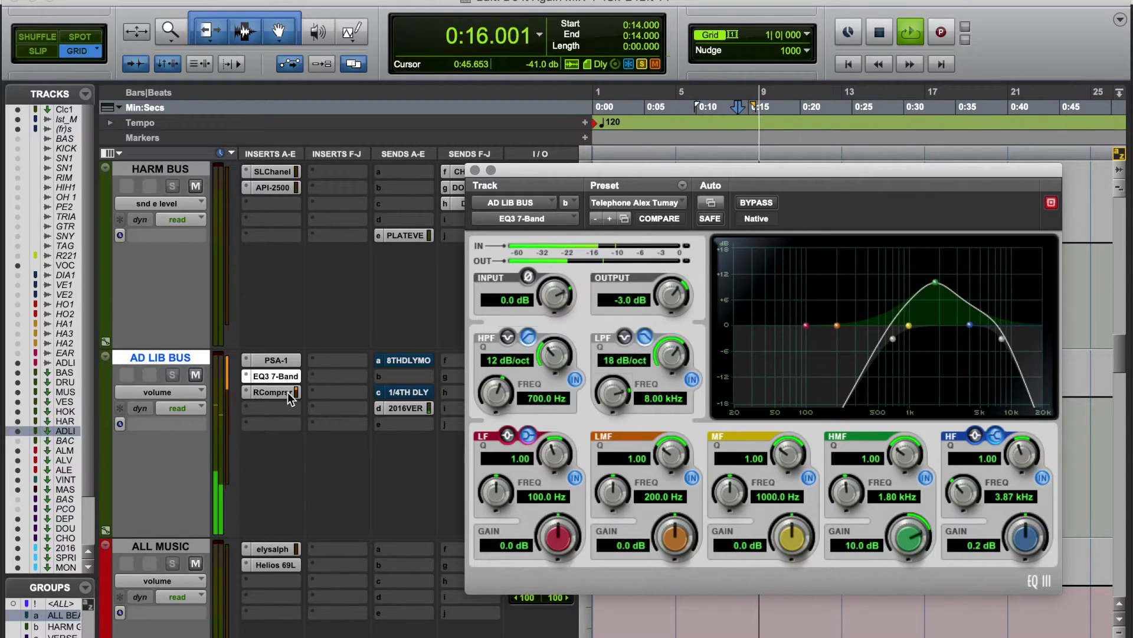
key(space)
Step: In the AD LIB BUS RCompressor, set attack to 0.50, release to 5.00 and gain to 8.1, and audition from 0:14
click(288, 392)
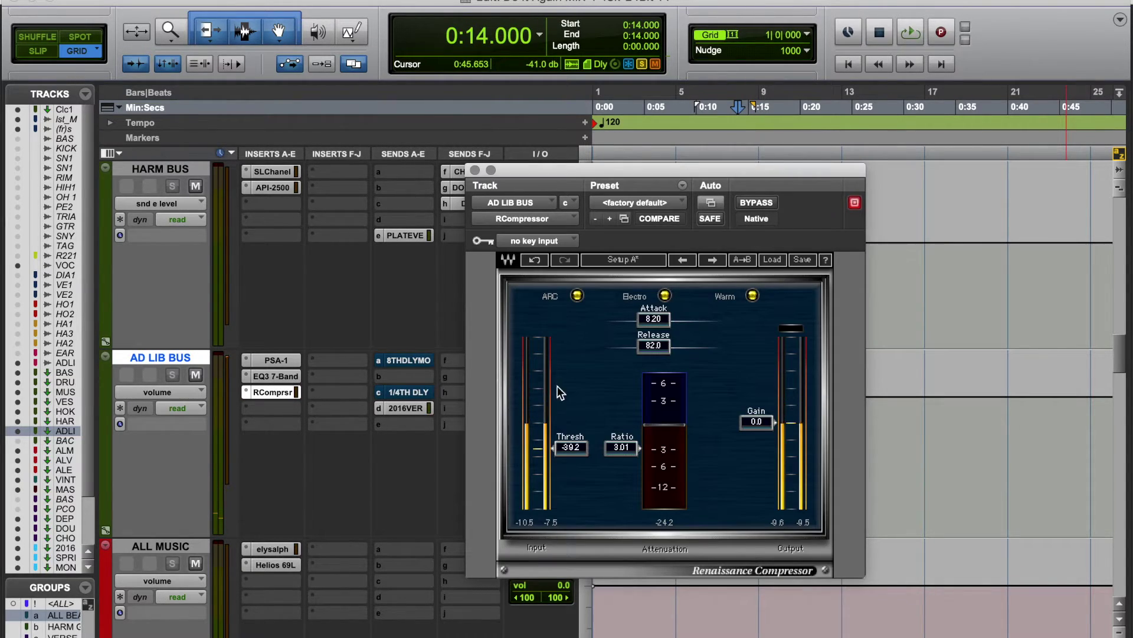
drag(573, 449, 578, 455)
drag(652, 320, 561, 344)
key(space)
key(space)
key(space)
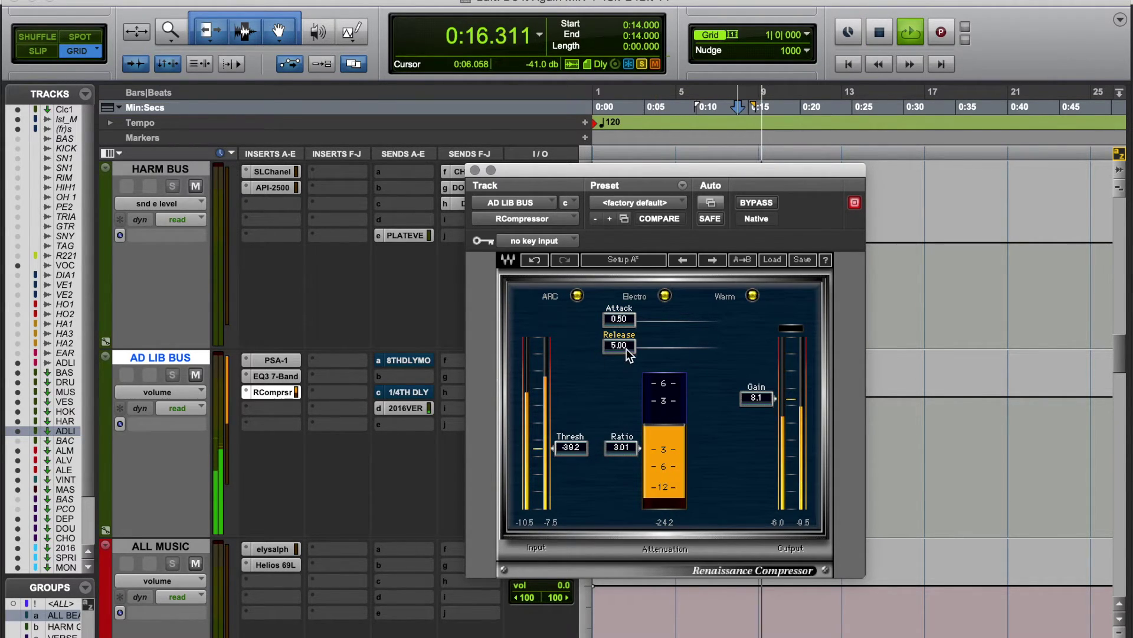
Step: Set the RCompressor release to 5000 and audition the ad libs from 0:14
key(space)
drag(622, 346, 723, 343)
key(space)
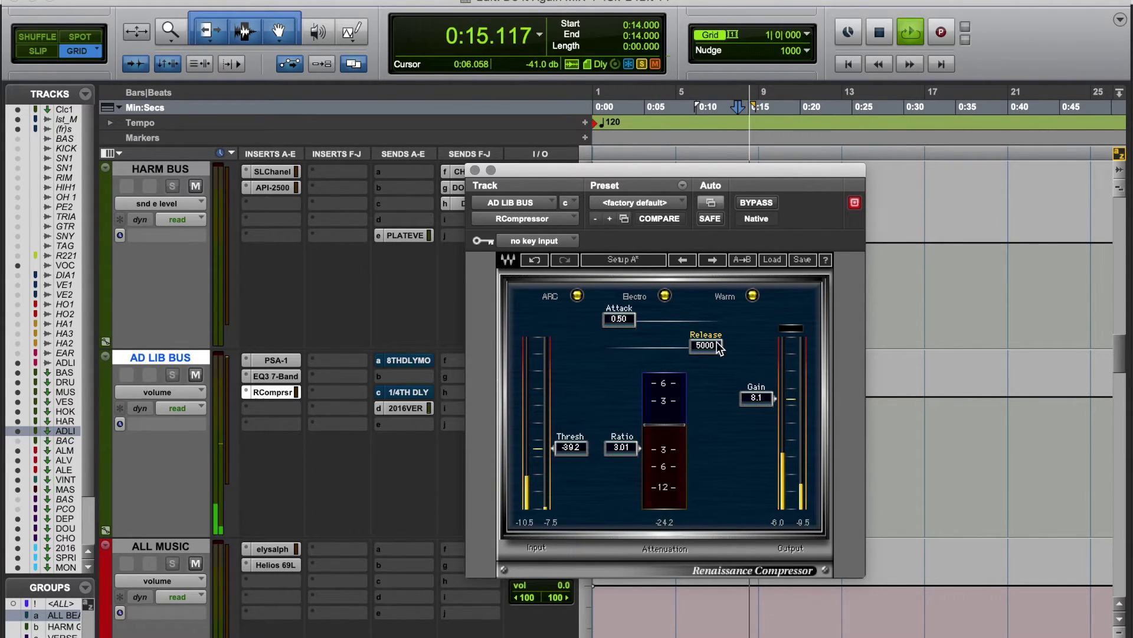
key(space)
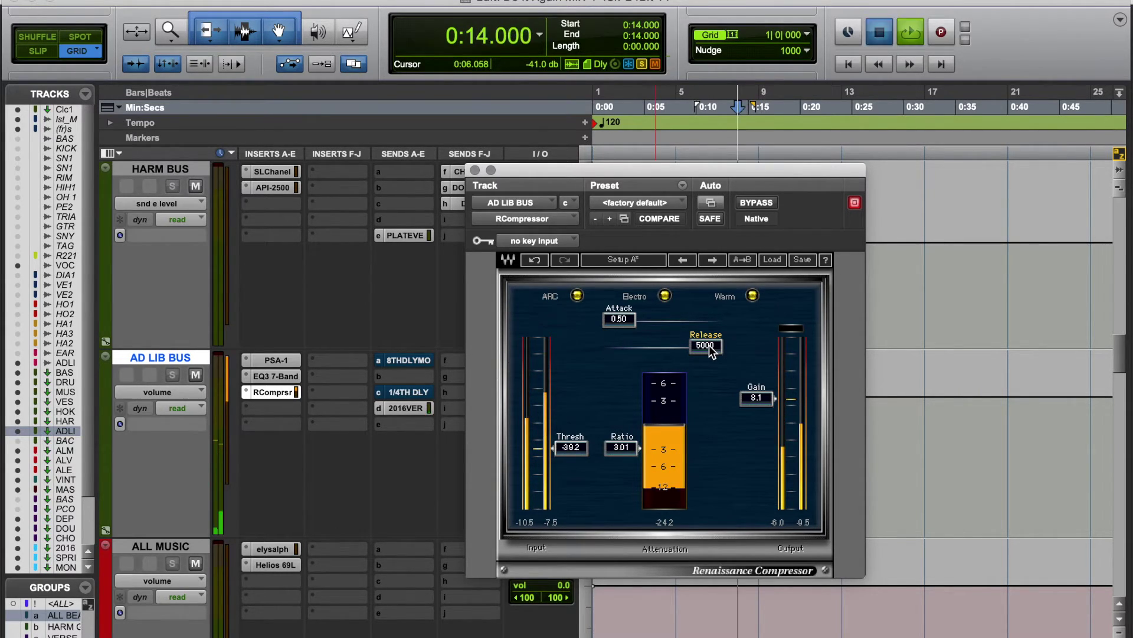
key(space)
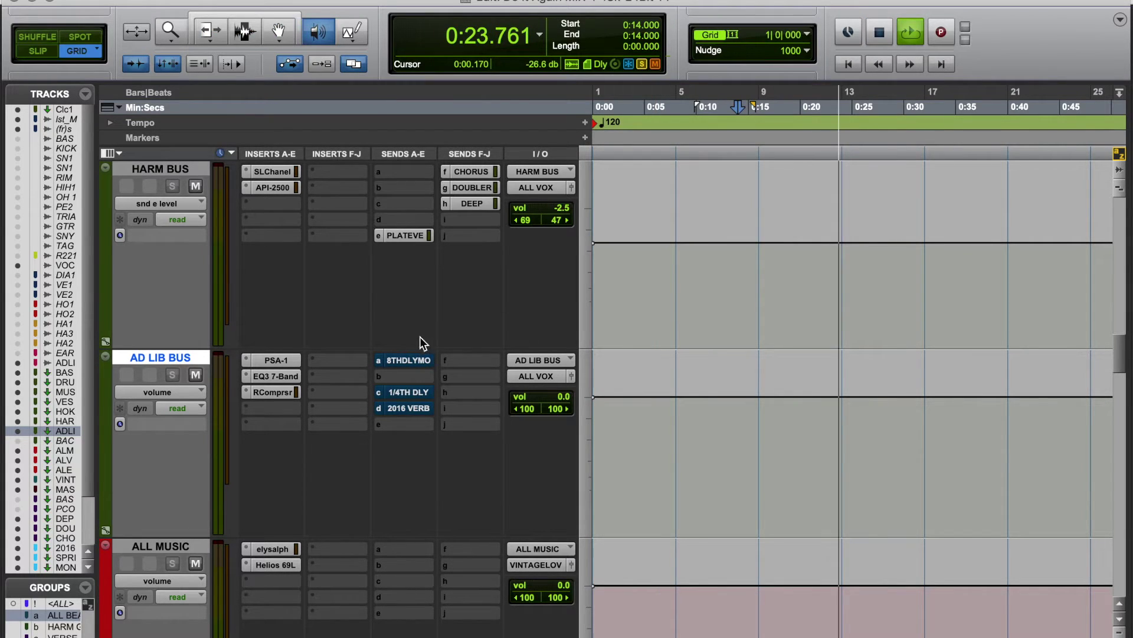
Step: Bypass the PSA-1, EQ3 7-Band and RCompressor inserts on the AD LIB BUS and play the dry ad libs from 0:14
super+click(281, 357)
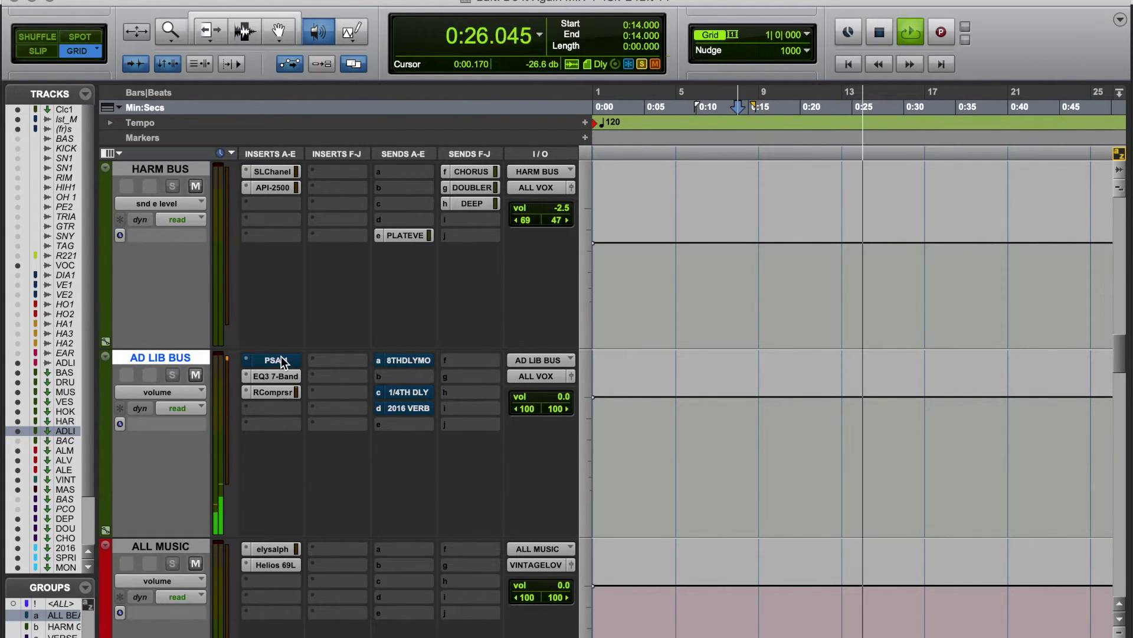
key(space)
super+click(283, 374)
super+click(282, 391)
key(space)
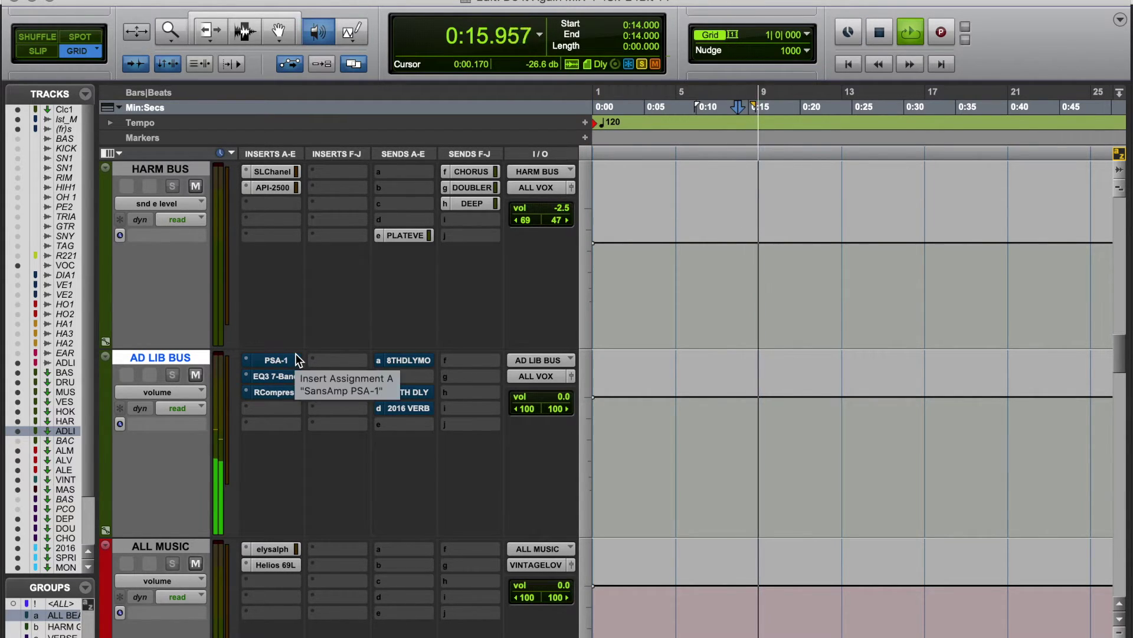
Step: Re-enable the PSA-1 and EQ3 7-Band inserts one at a time, auditioning from 0:14 after each
key(space)
key(space)
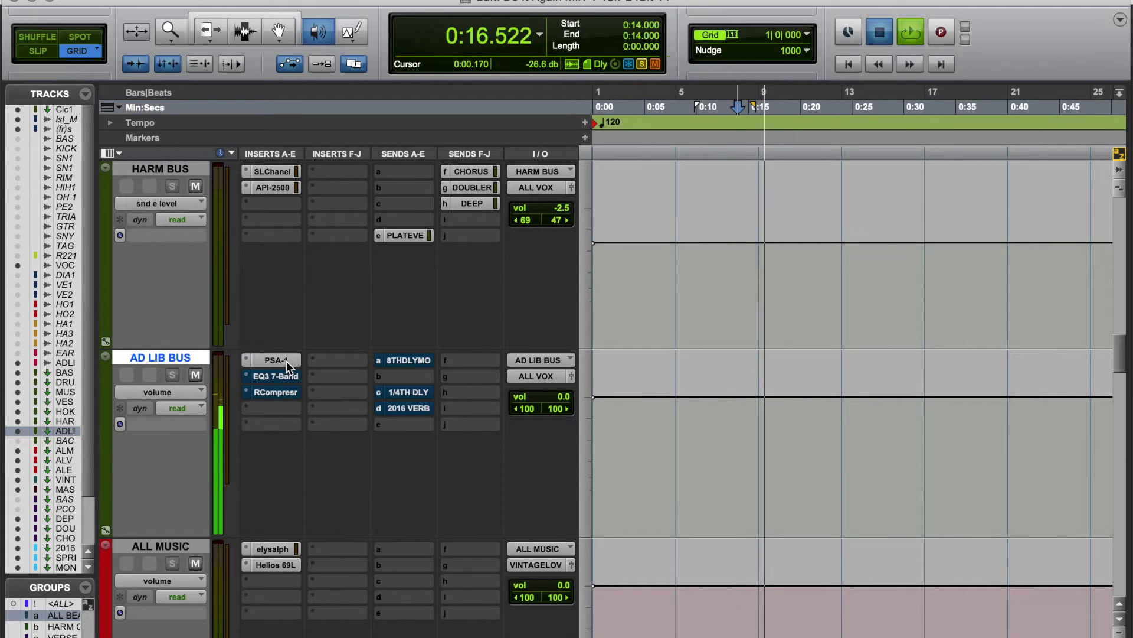
key(space)
super+click(286, 374)
key(space)
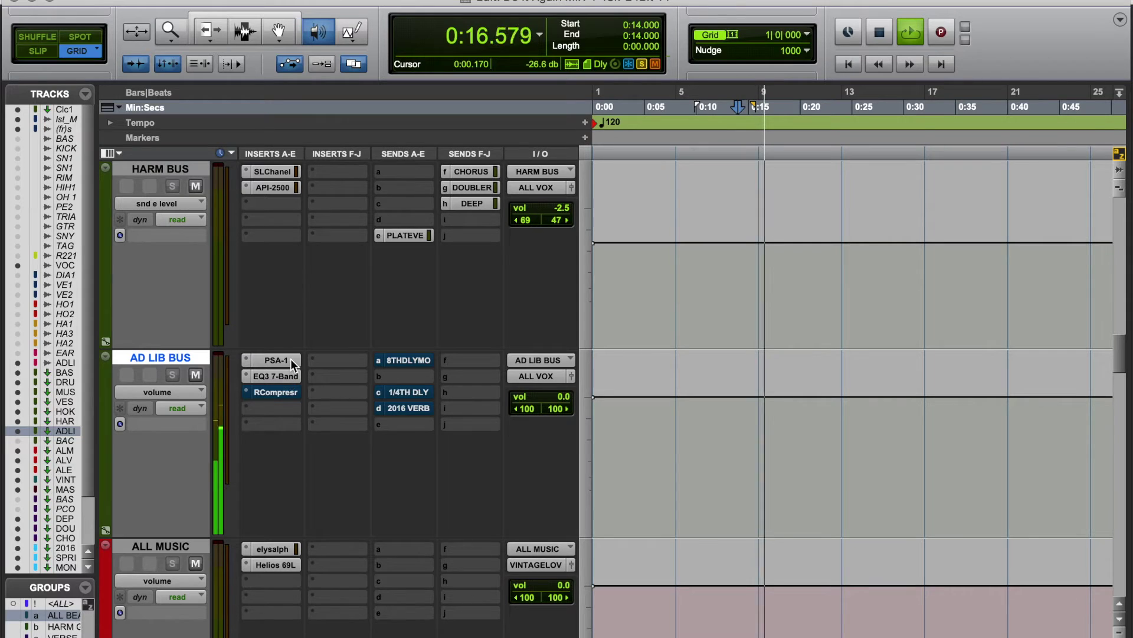
key(space)
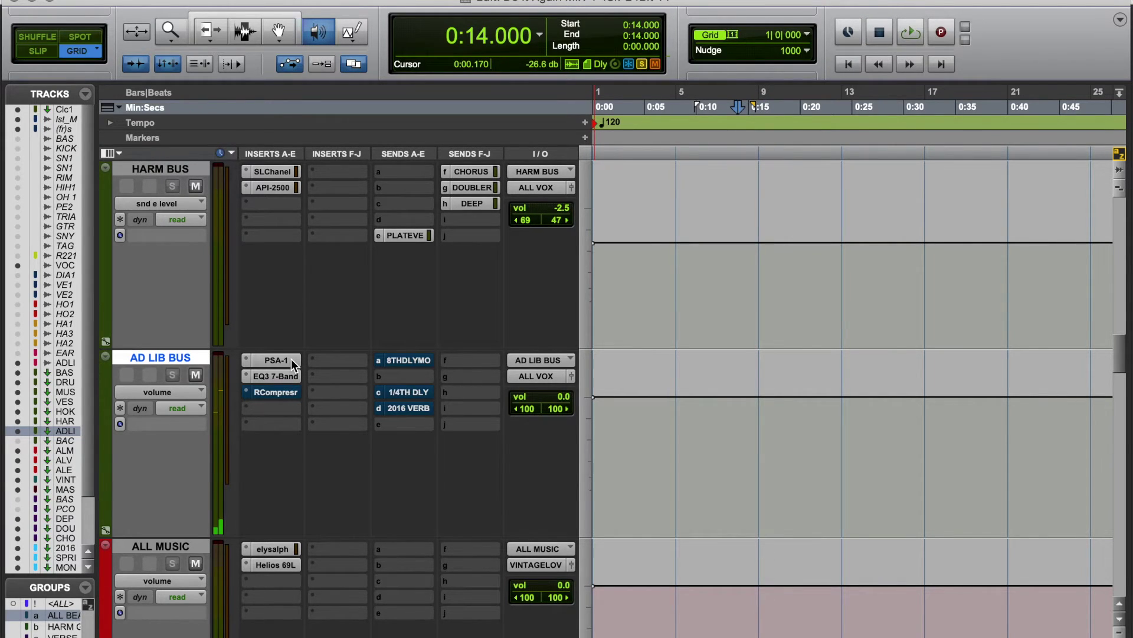
Step: Review the SansAmp PSA-1 settings of the RICO AD LIB preset and close its window
scroll(289, 298, up, 5)
scroll(289, 299, down, 5)
click(263, 360)
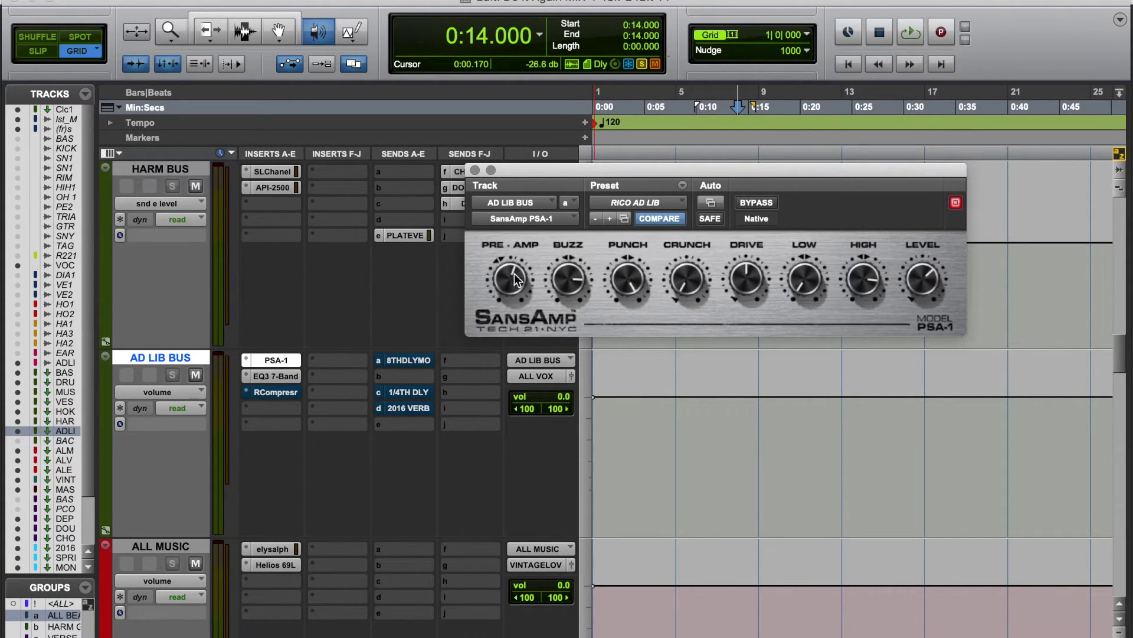
click(475, 170)
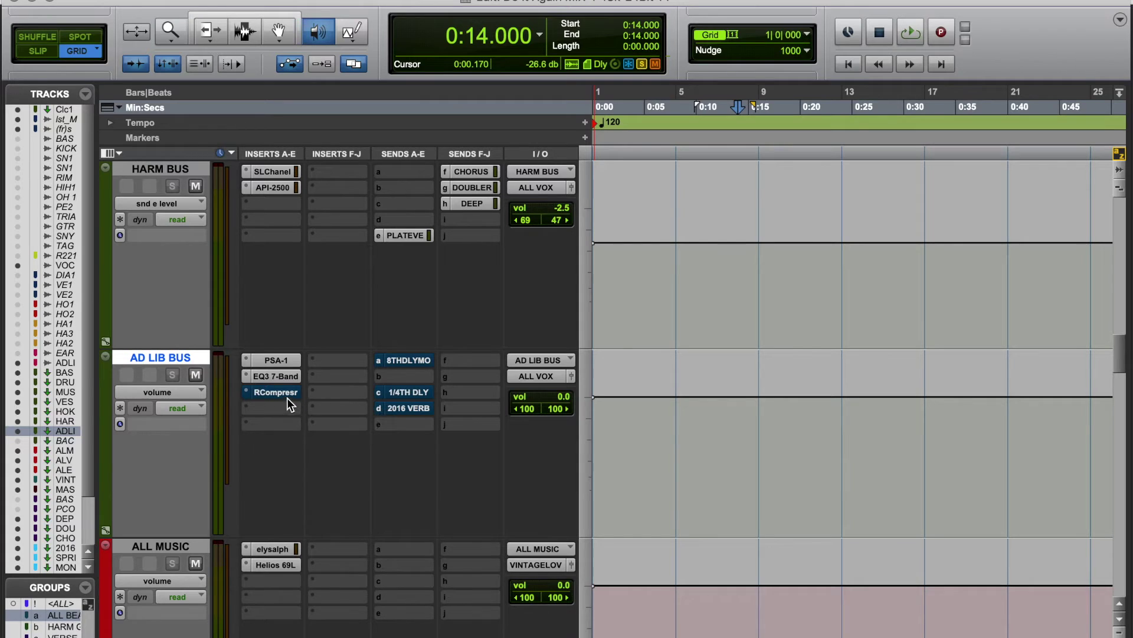
Step: Open the EQ3 7-Band and compare playback from 0:14 with the PSA-1 bypassed and re-enabled
super+click(286, 377)
super+click(283, 364)
click(283, 373)
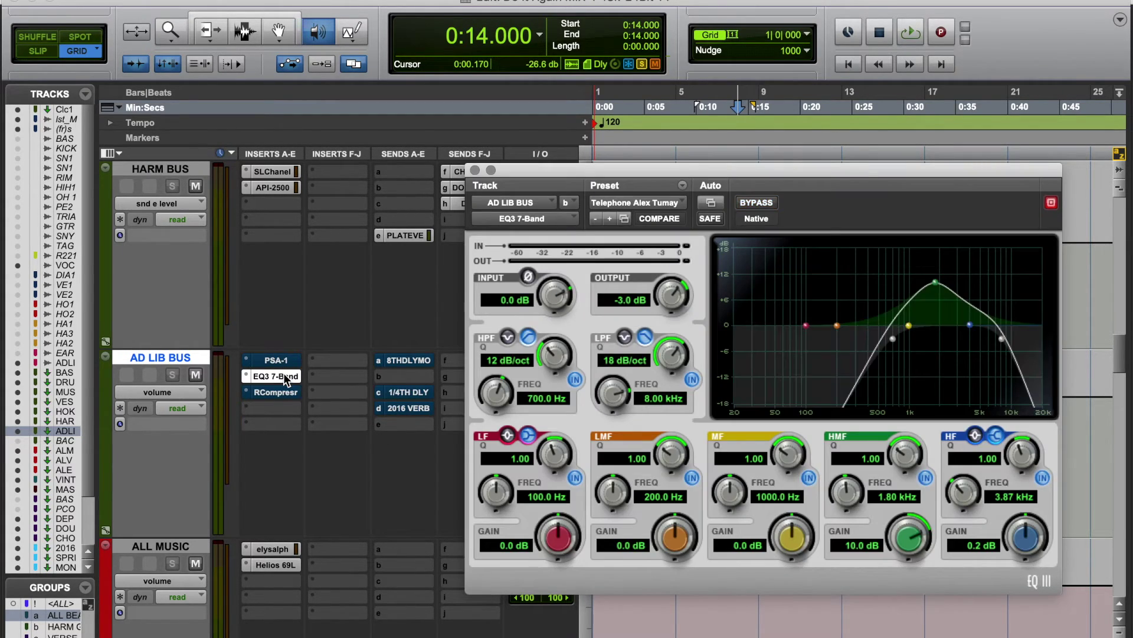
key(space)
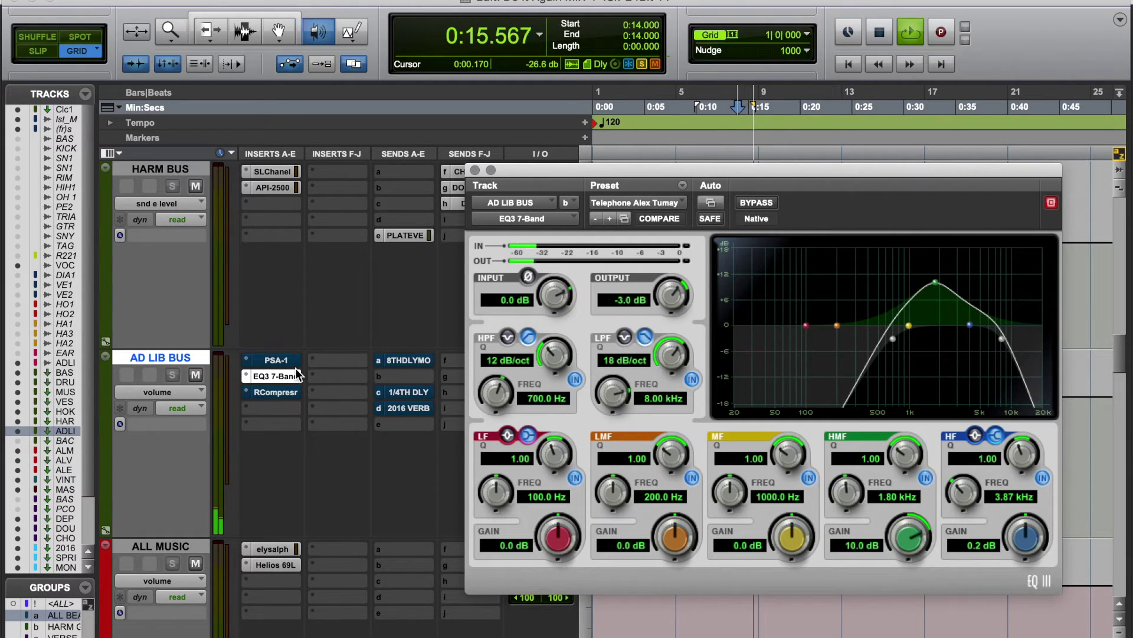
key(space)
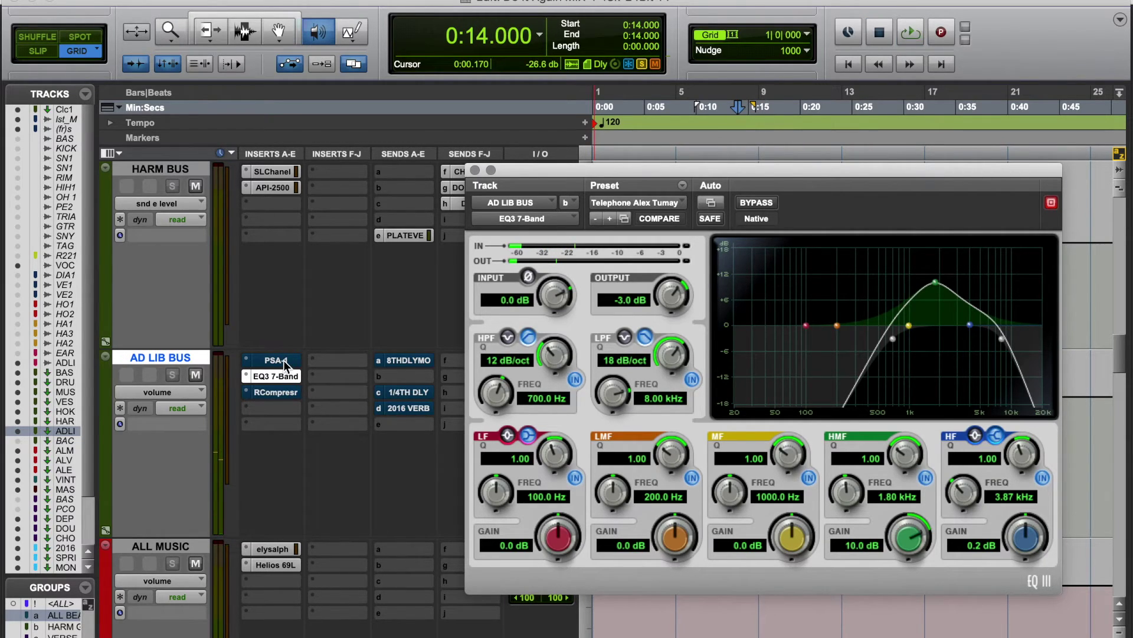
super+click(284, 360)
key(space)
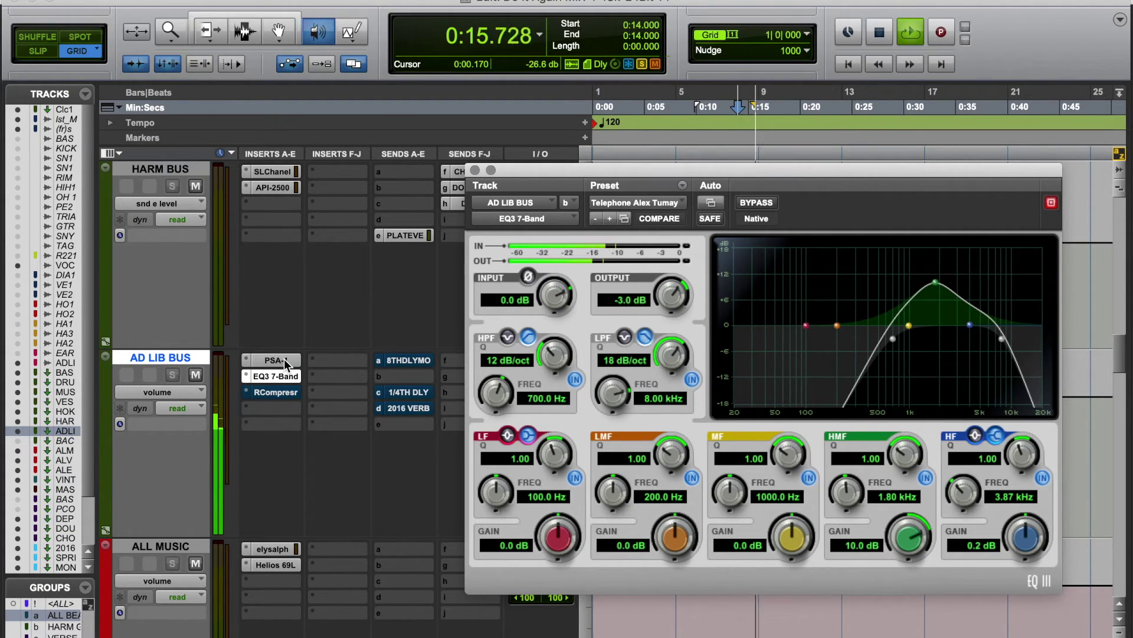
key(space)
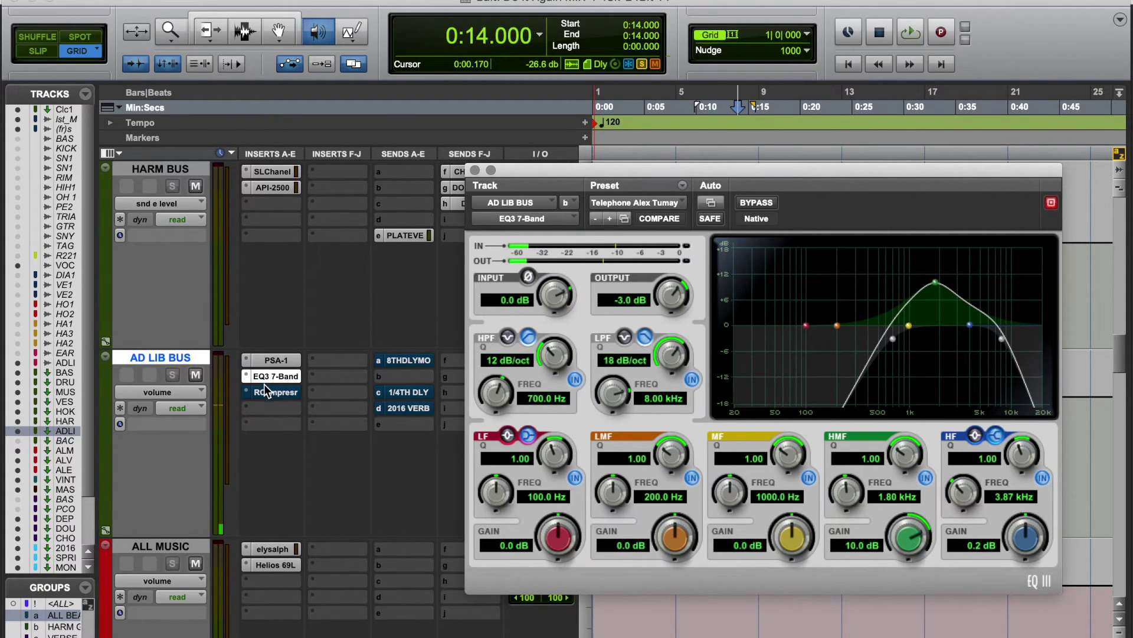
Step: Re-enable the RCompressor on the AD LIB BUS and play the full insert chain from 0:14 with the EQ3 window closed
super+click(263, 392)
key(space)
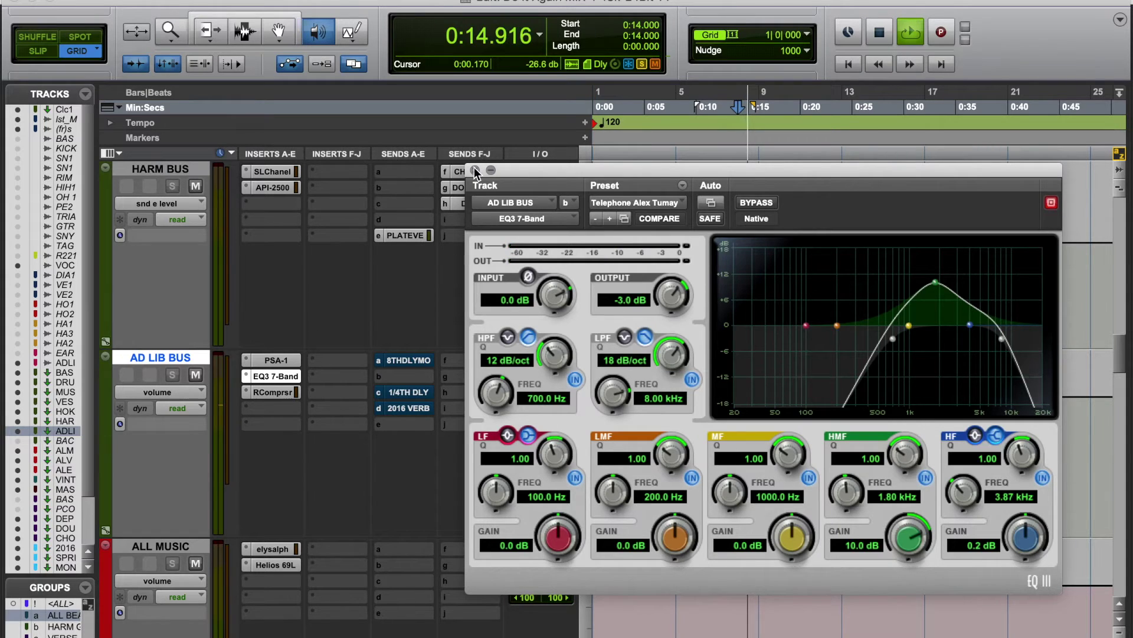
click(475, 170)
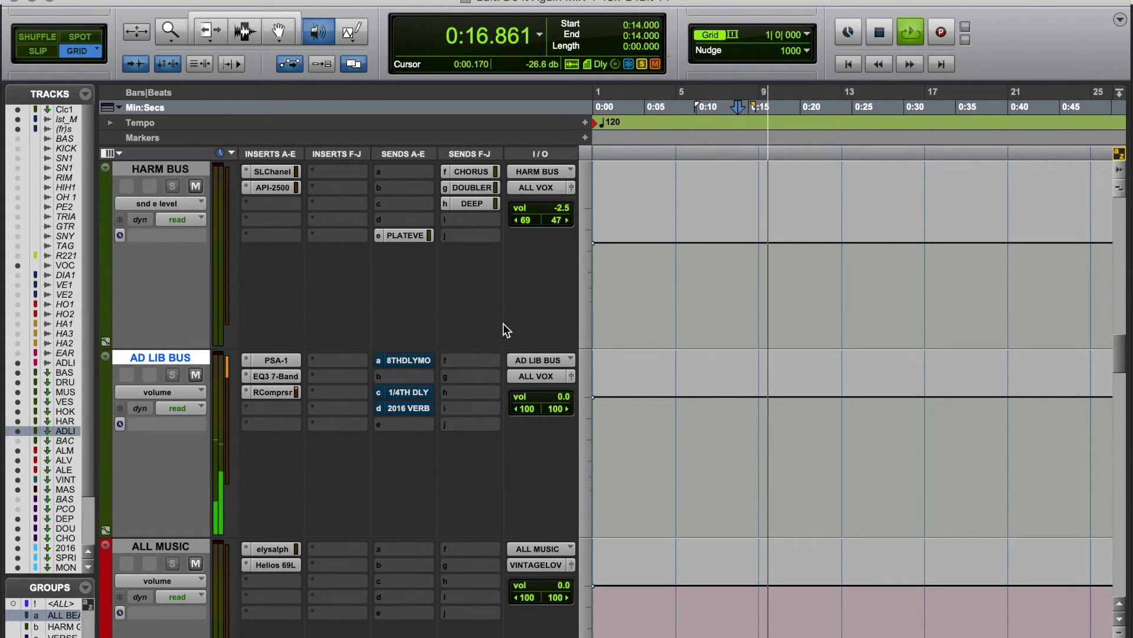
key(space)
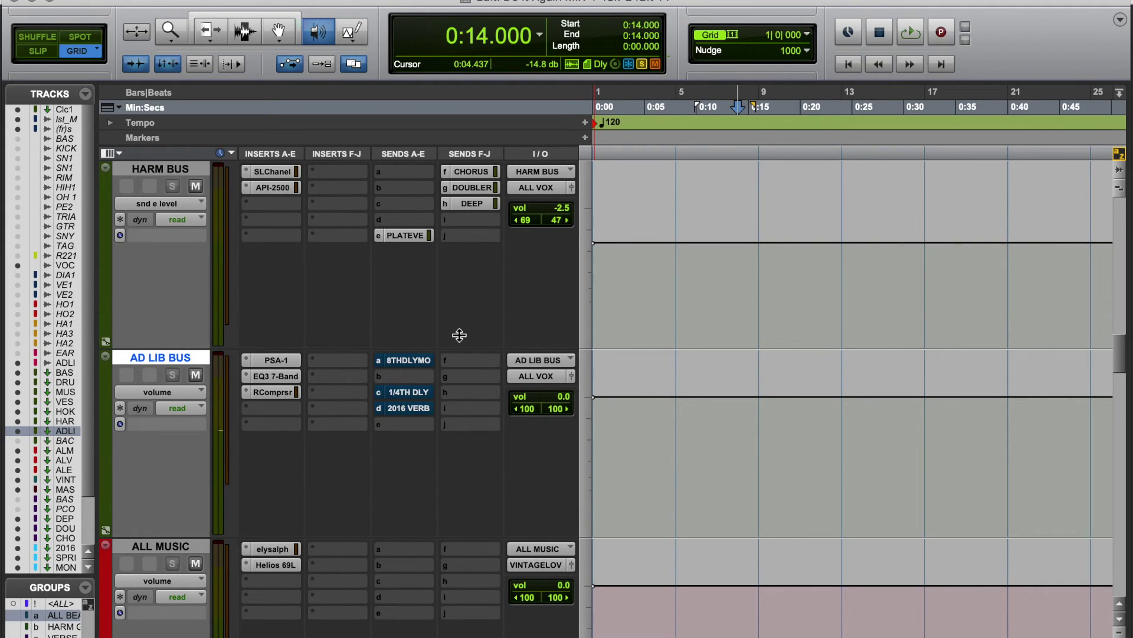
scroll(440, 372, down, 15)
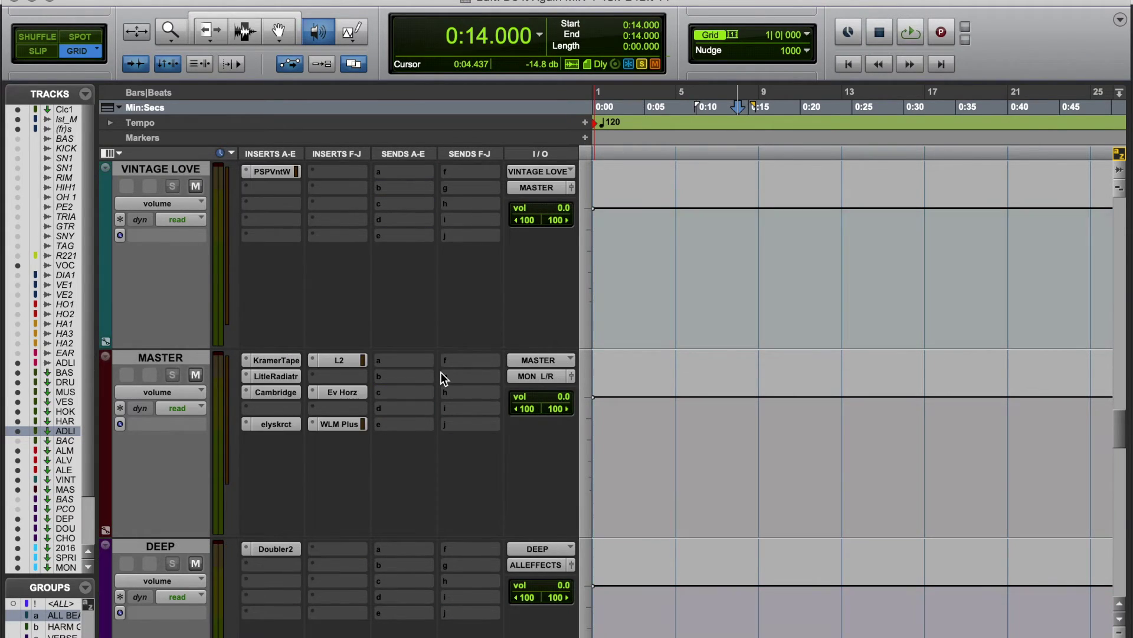
scroll(440, 372, up, 2)
scroll(441, 372, up, 5)
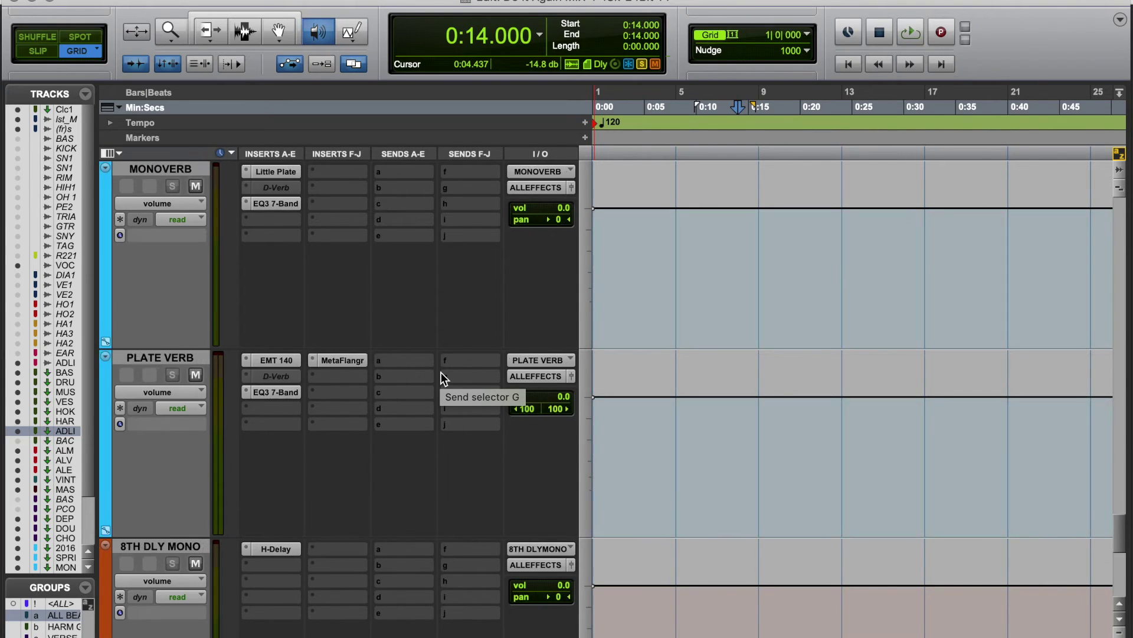
scroll(441, 372, up, 8)
scroll(751, 224, up, 5)
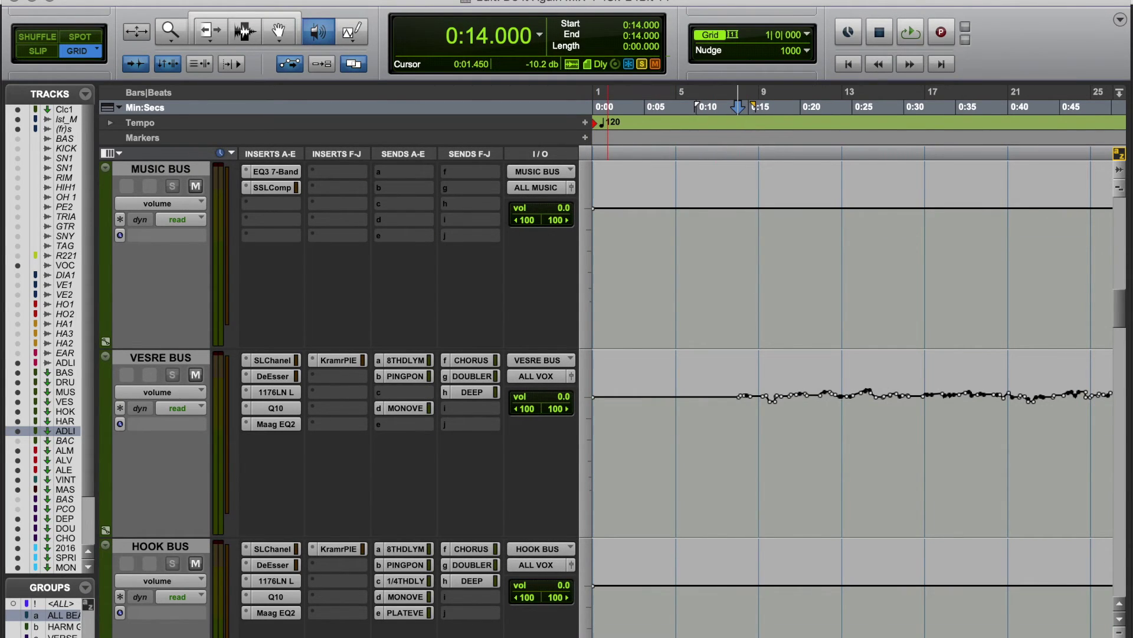
Step: Switch to the Smart Tool and return the playback position to the start of the session
click(299, 18)
scroll(783, 321, down, 12)
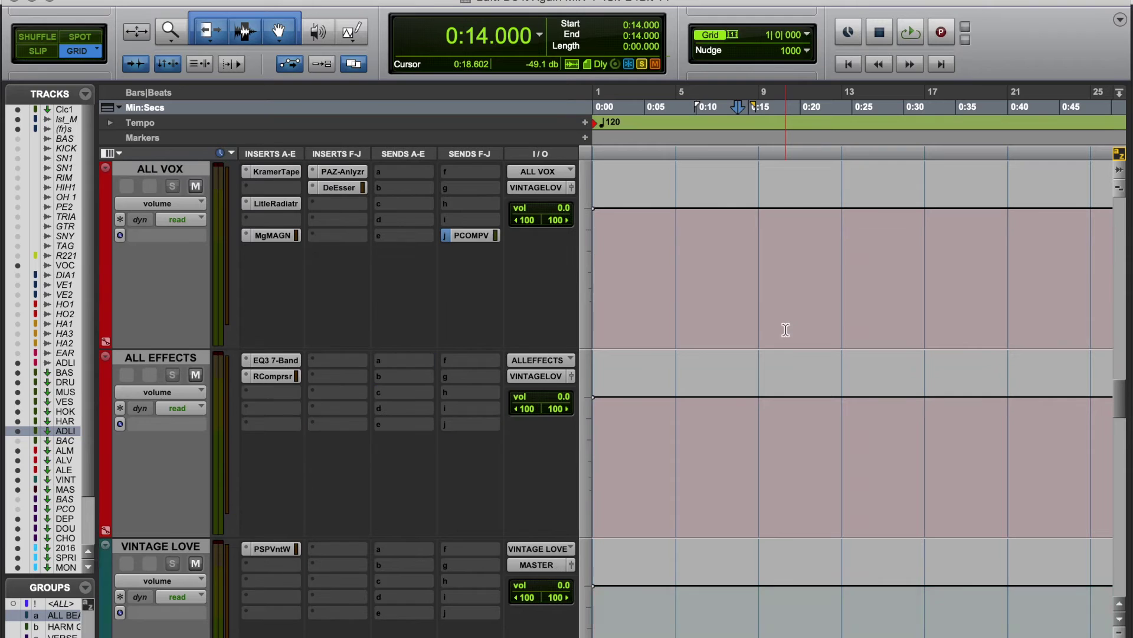
key(super+bracketleft)
key(Return)
key(super+bracketleft)
scroll(739, 258, up, 3)
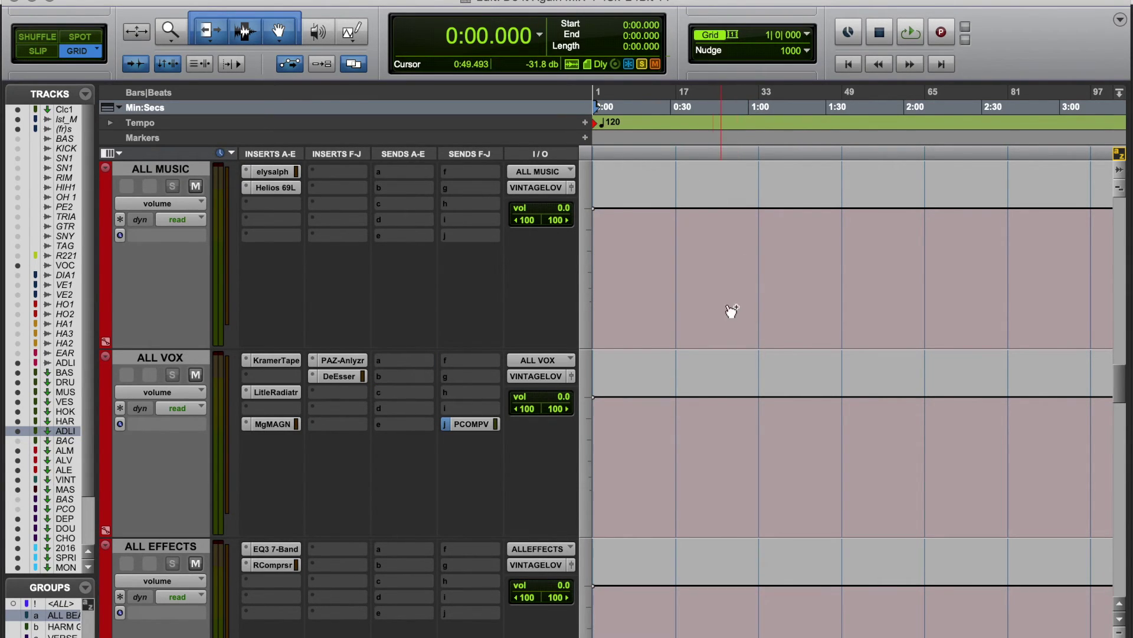
key(super+bracketleft)
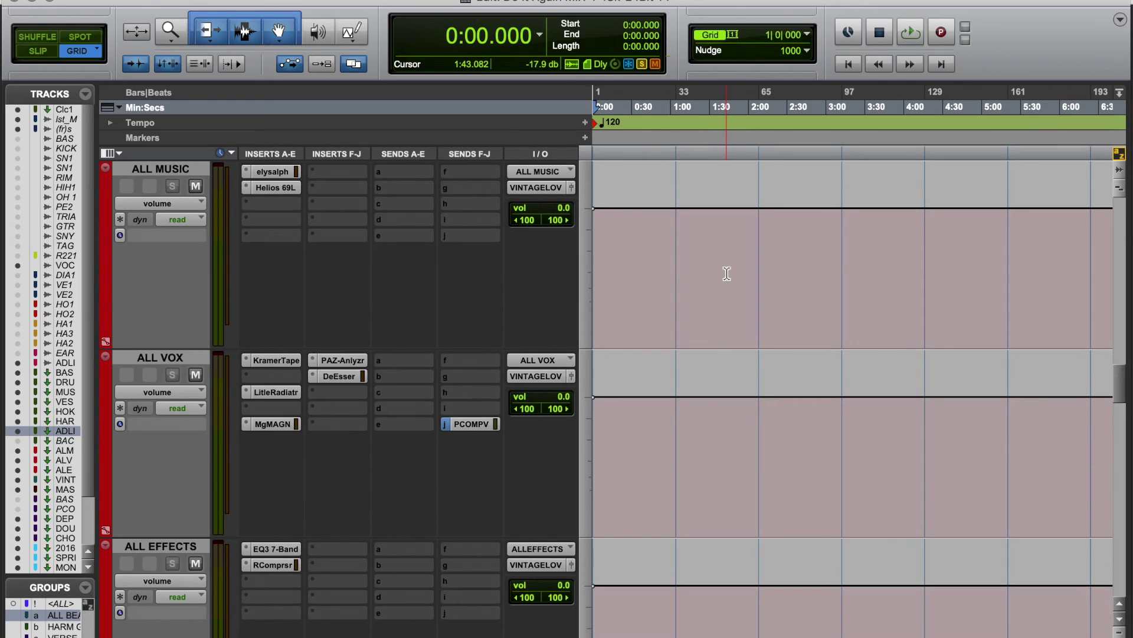
Step: Examine the inserts, sends and routing of the bus tracks between VESRE BUS and VINTAGE LOVE
scroll(727, 273, down, 3)
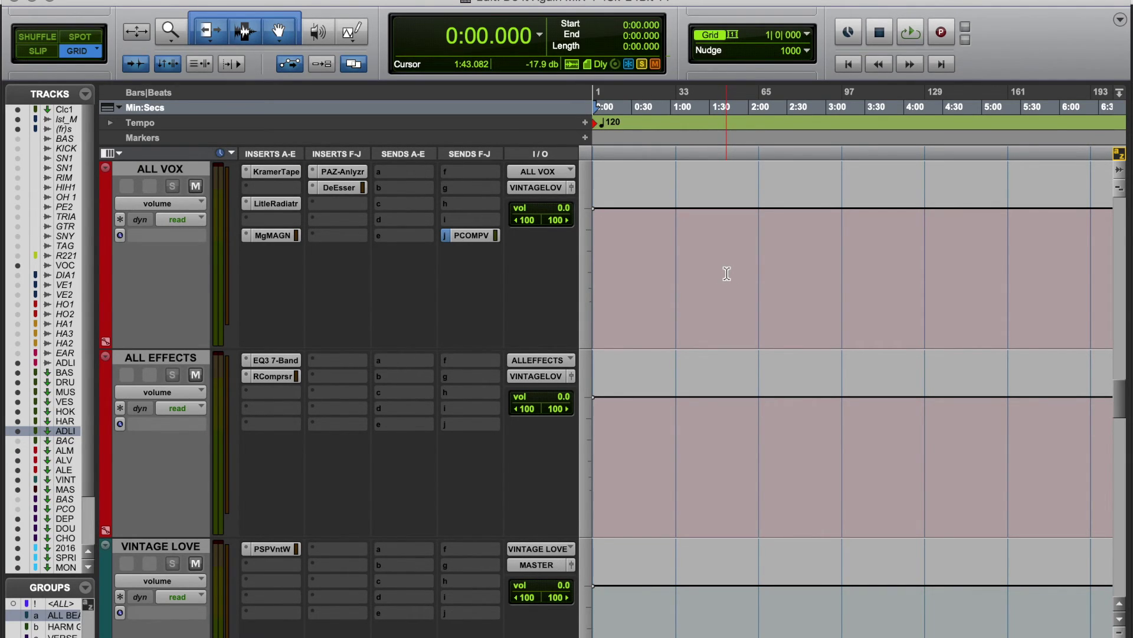
scroll(727, 273, up, 5)
key(super+bracketright)
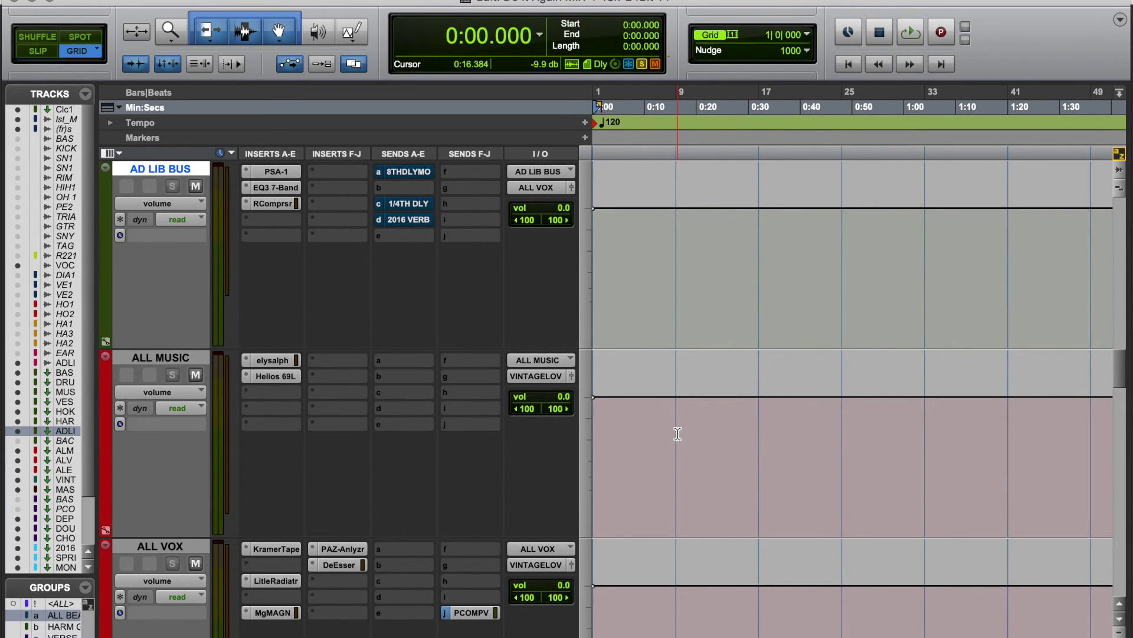
scroll(677, 434, down, 10)
scroll(678, 434, up, 5)
scroll(678, 434, down, 5)
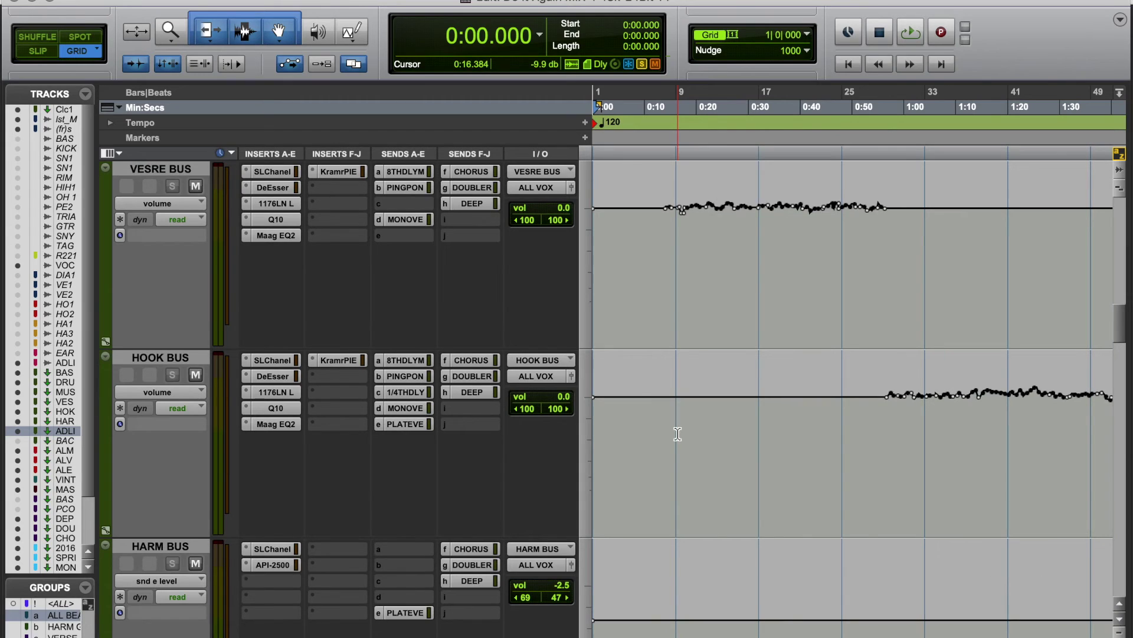
key(super+bracketleft)
scroll(653, 448, down, 5)
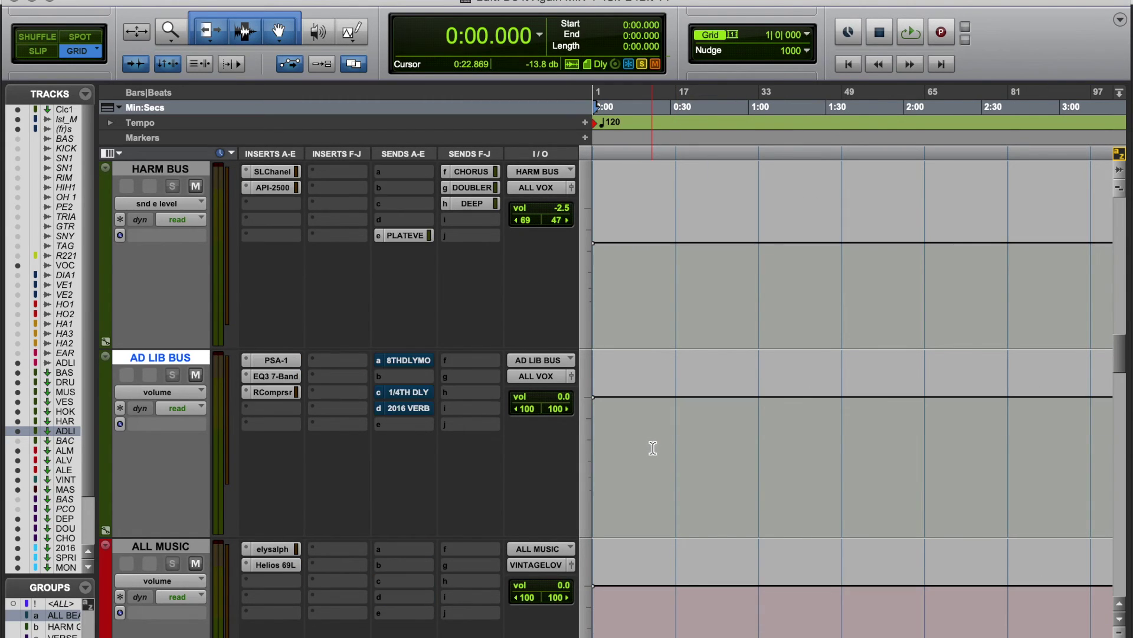
scroll(653, 448, down, 10)
scroll(653, 448, up, 10)
scroll(653, 448, up, 3)
scroll(653, 448, down, 3)
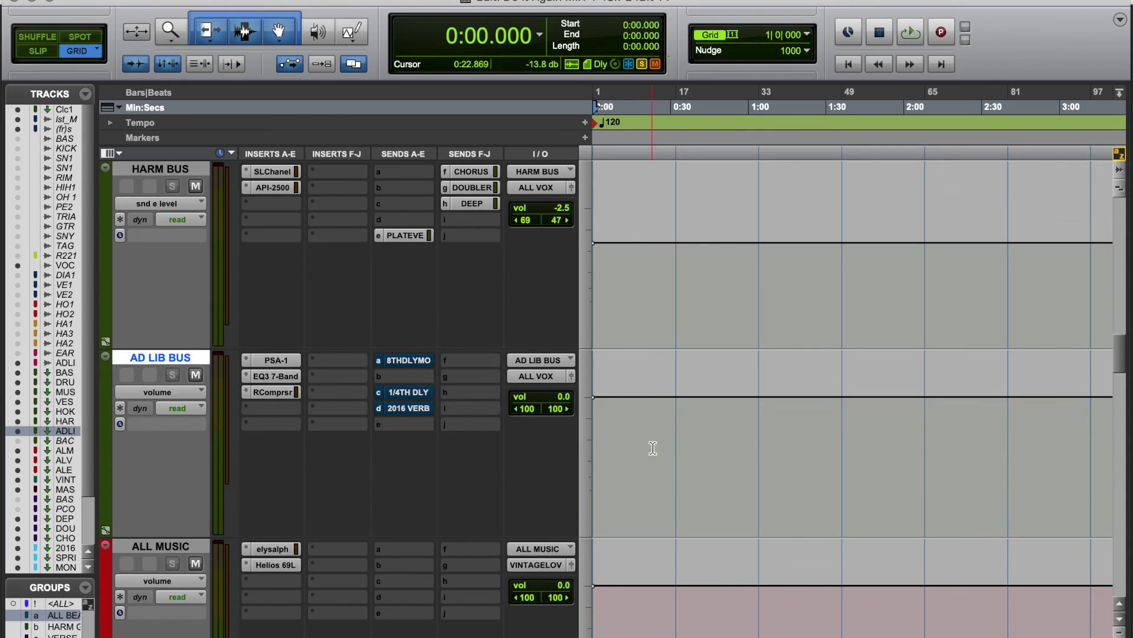
Step: Unmute the 8THDLYMO, 1/4TH DLY and 2016 VERB sends on the AD LIB BUS and review its RCompressor settings
click(425, 358)
click(420, 392)
click(415, 407)
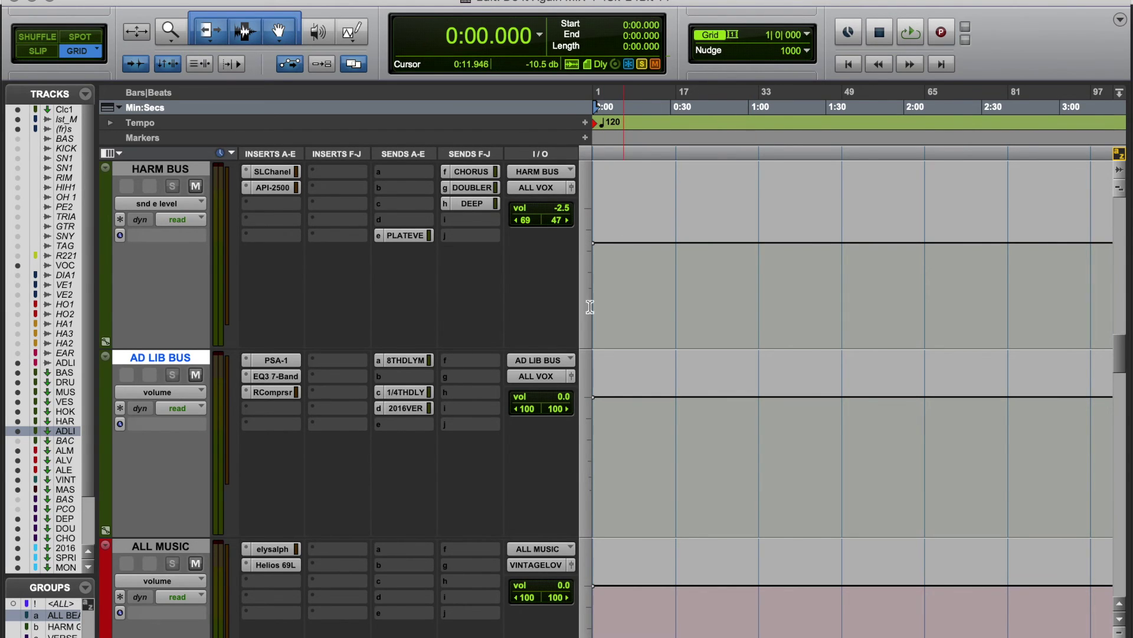
click(295, 391)
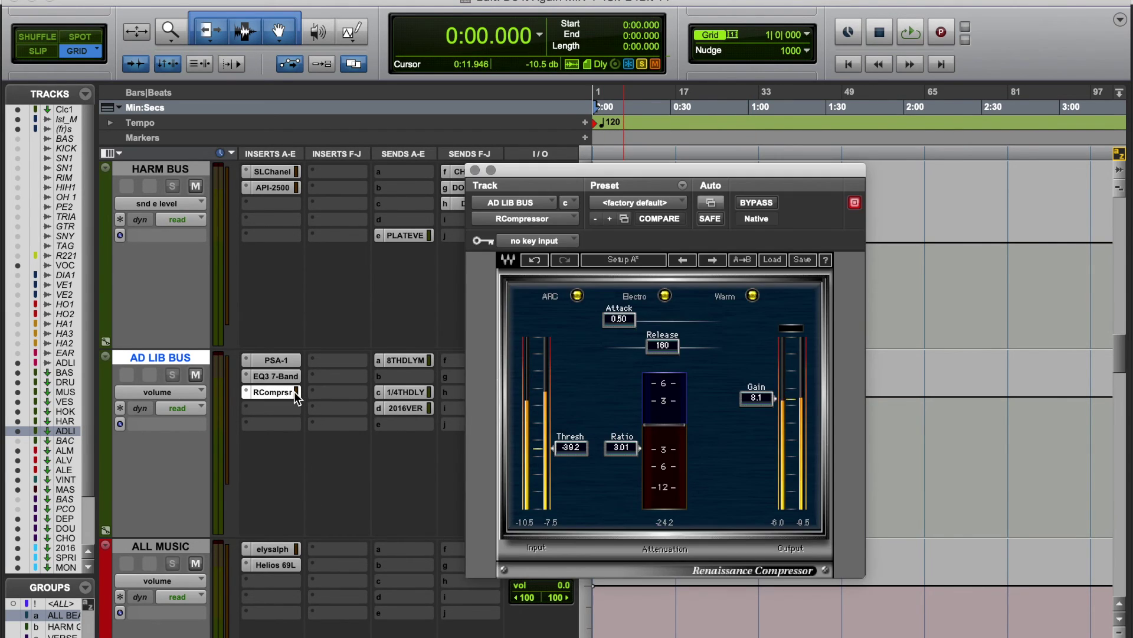
click(294, 392)
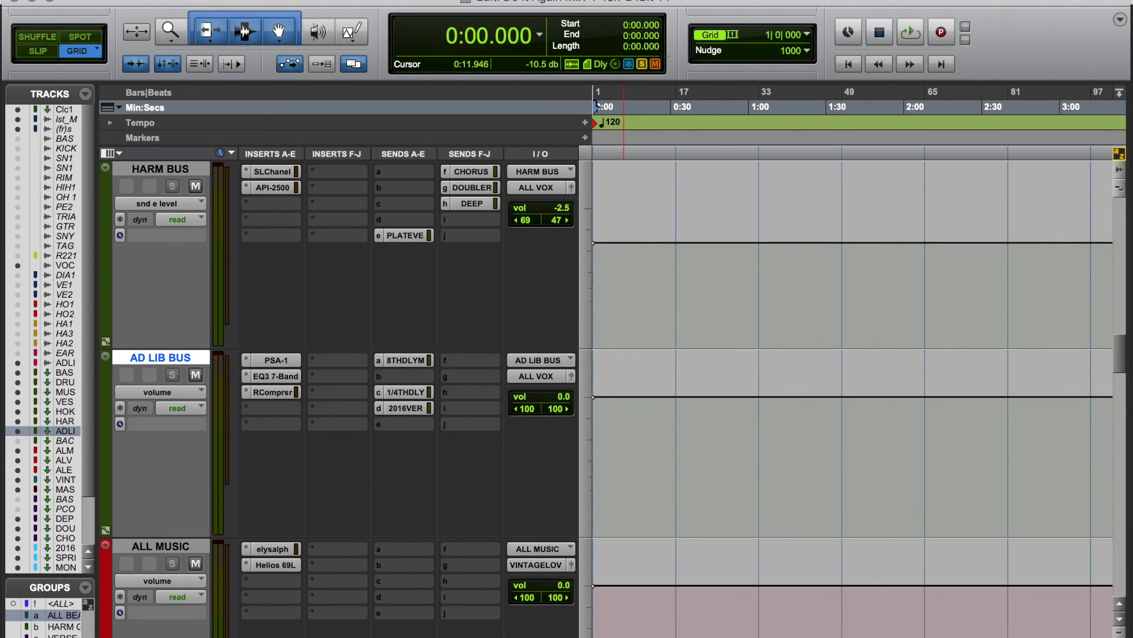